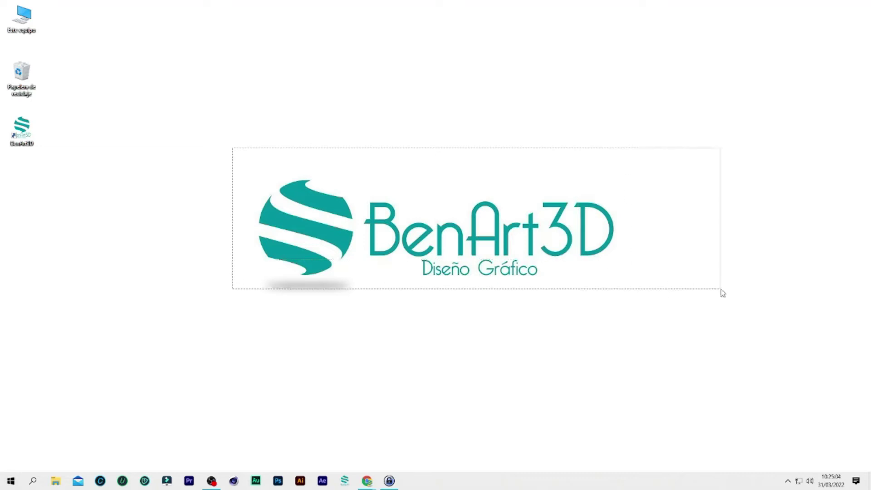
Bring up the Curso Básico Google Sheets inventory spreadsheet in Chrome.
mouse_move(578, 261)
left_mouse_down()
mouse_move(636, 298)
mouse_move(259, 172)
mouse_move(258, 183)
left_mouse_up()
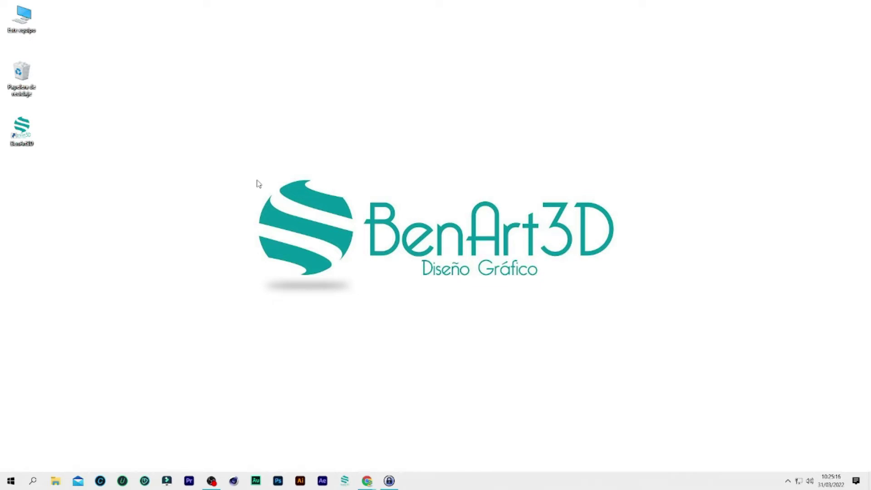
mouse_move(254, 178)
left_mouse_down()
mouse_move(615, 284)
mouse_move(263, 178)
left_mouse_up()
left_click(411, 447)
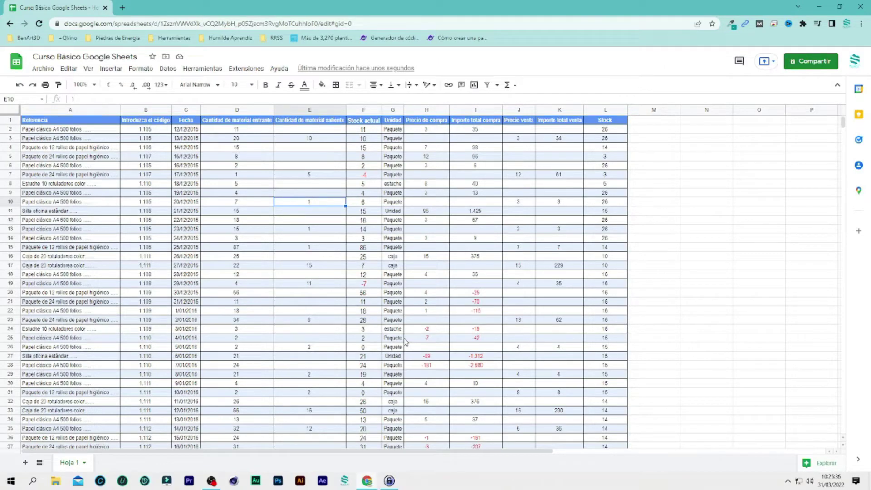
Scroll down through the inventory rows and back up to the header.
scroll(342, 278, "down", 10)
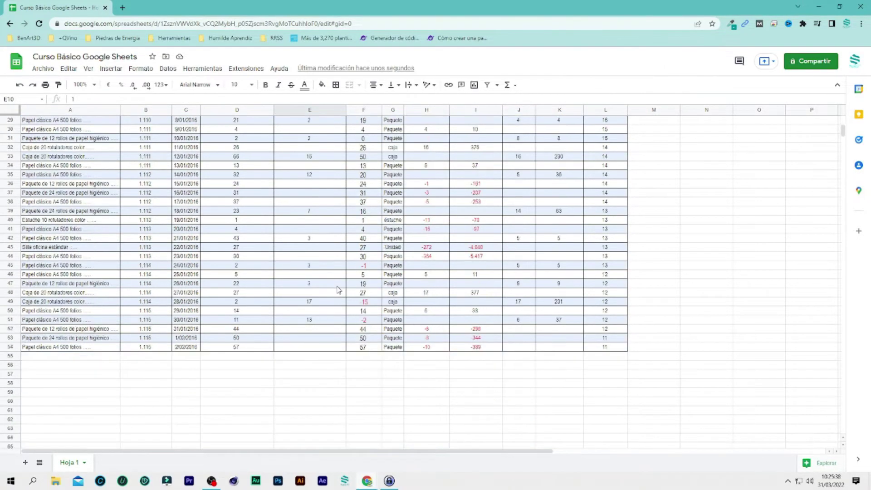
scroll(340, 285, "up", 1)
scroll(338, 292, "up", 10)
scroll(336, 301, "down", 2)
scroll(337, 301, "down", 10)
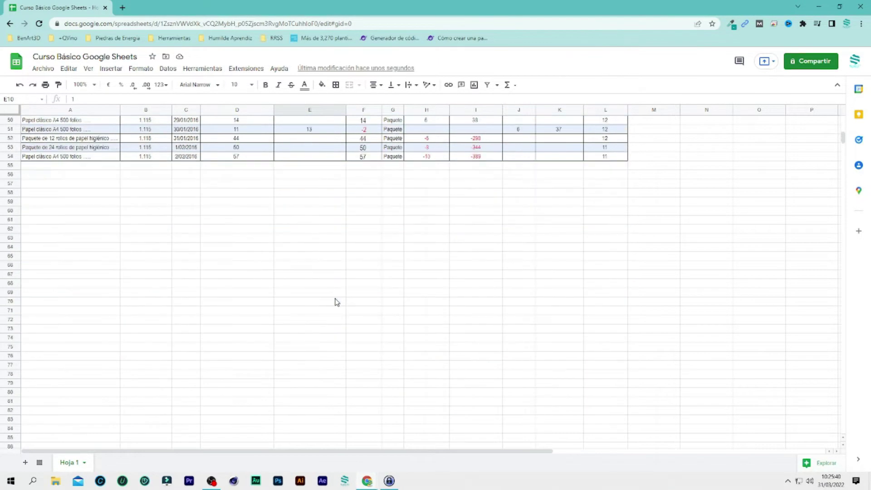
scroll(337, 301, "up", 5)
scroll(336, 301, "up", 5)
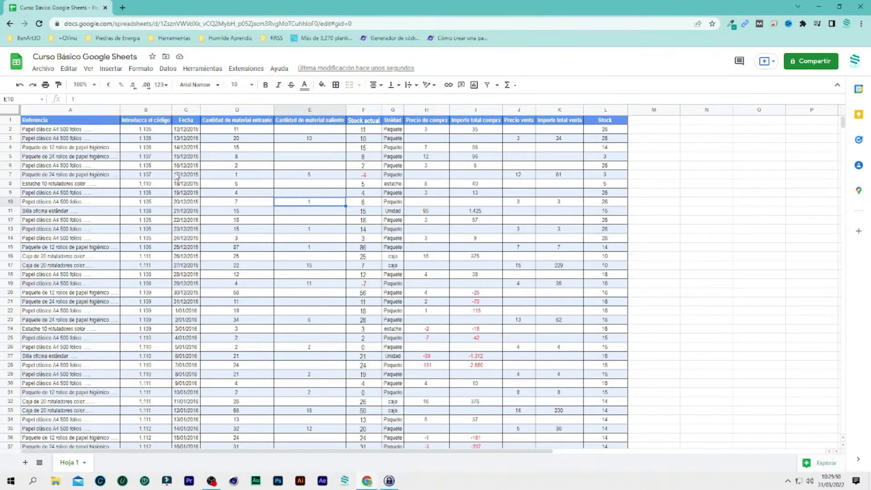
scroll(318, 234, "down", 3)
scroll(317, 236, "up", 3)
scroll(318, 236, "down", 3)
scroll(318, 237, "up", 3)
Select cell B2, the first product code, and bring up the Ver menu's Inmovilizar options.
left_click(39, 123)
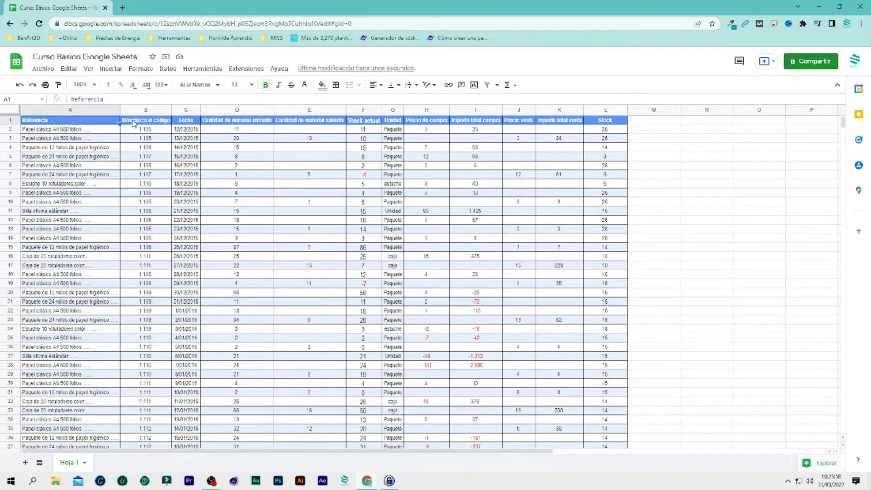
left_click(146, 122)
left_click(10, 120)
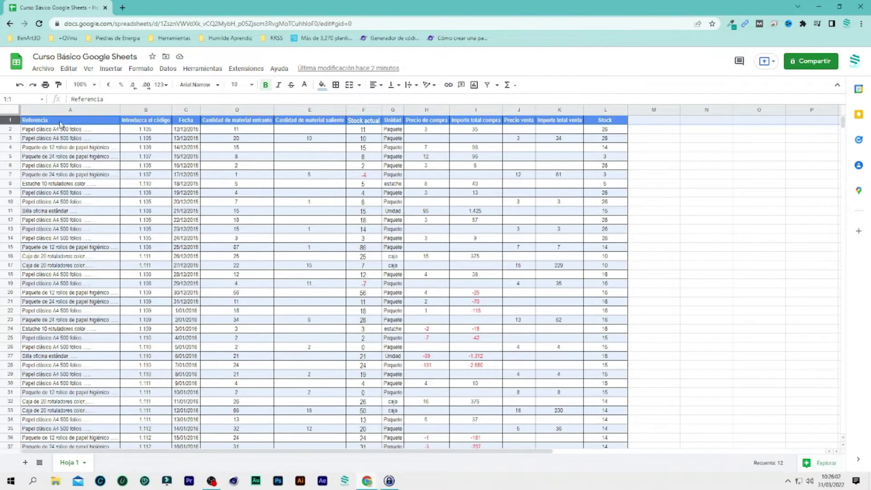
left_click(134, 157)
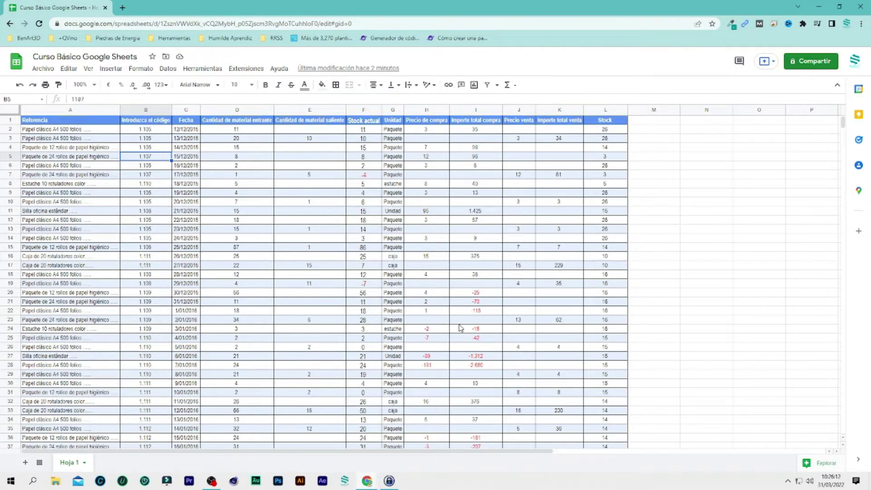
left_click(313, 293)
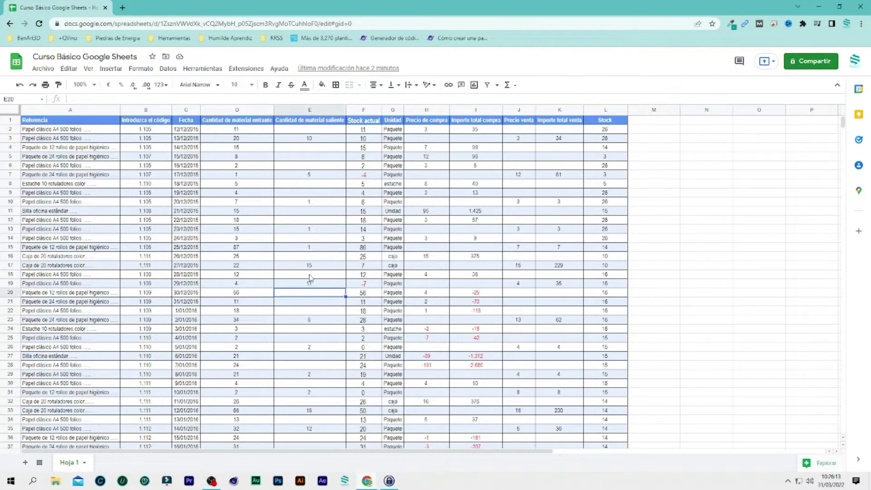
left_click(144, 130)
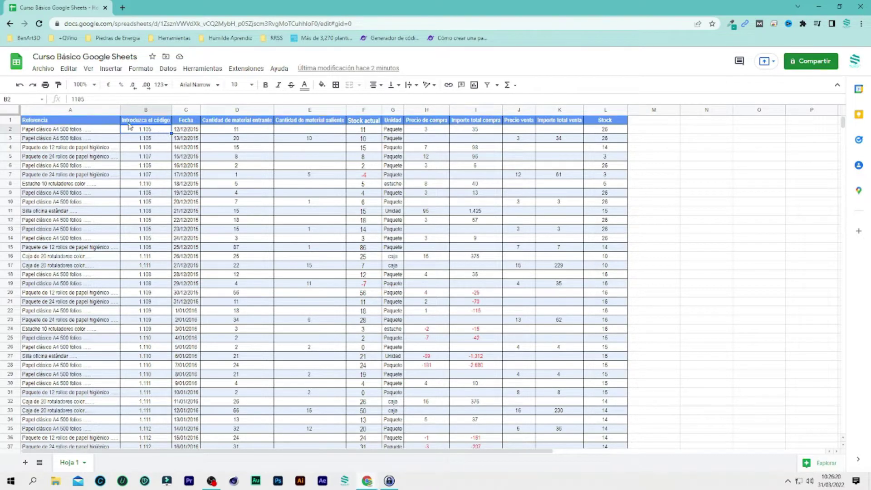
left_click(89, 69)
mouse_move(115, 99)
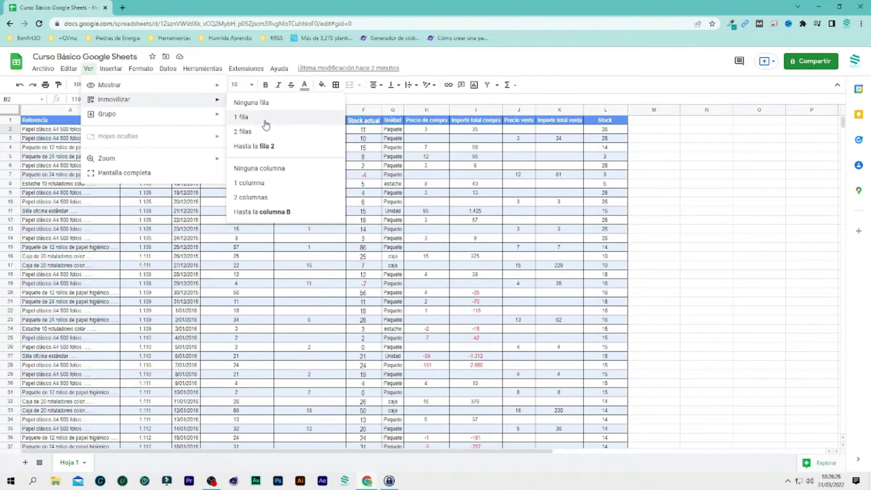
Freeze header row 1, scroll to confirm it stays fixed, then select cell B4.
left_click(247, 119)
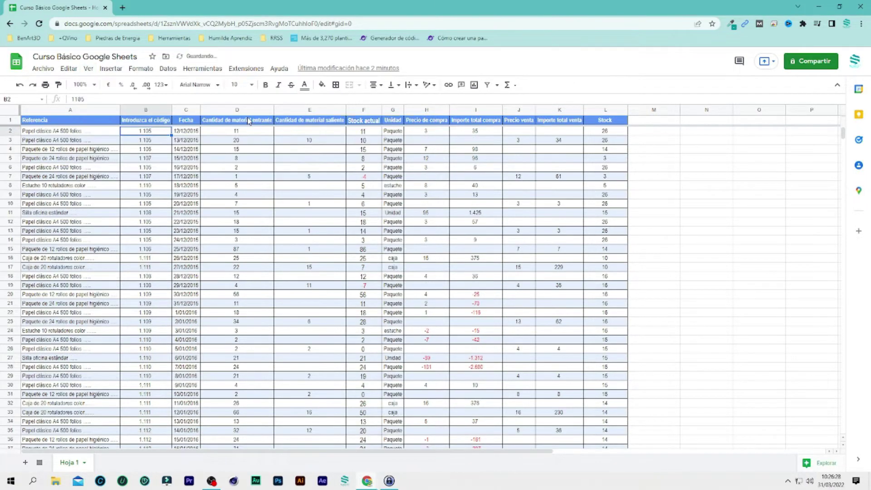
scroll(181, 200, "down", 5)
scroll(181, 201, "down", 5)
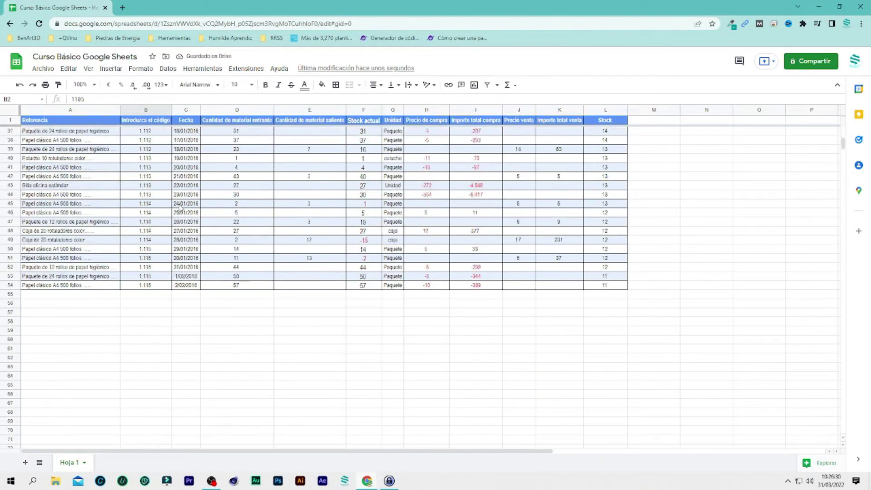
scroll(180, 206, "up", 5)
scroll(179, 210, "up", 4)
scroll(180, 210, "down", 5)
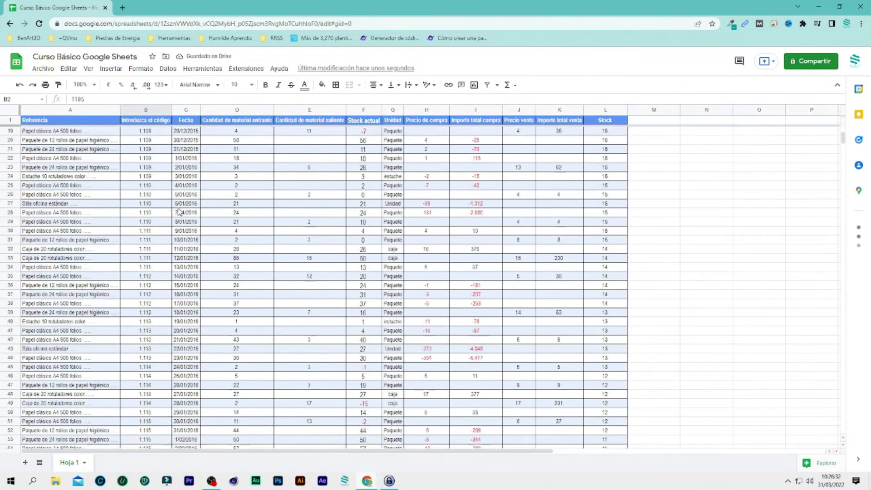
scroll(180, 210, "down", 5)
scroll(136, 182, "down", 5)
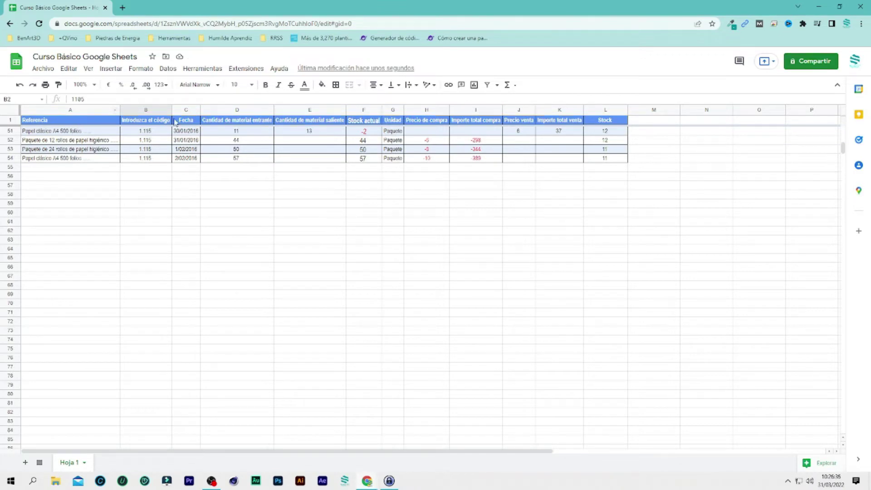
scroll(252, 166, "up", 5)
scroll(238, 182, "up", 5)
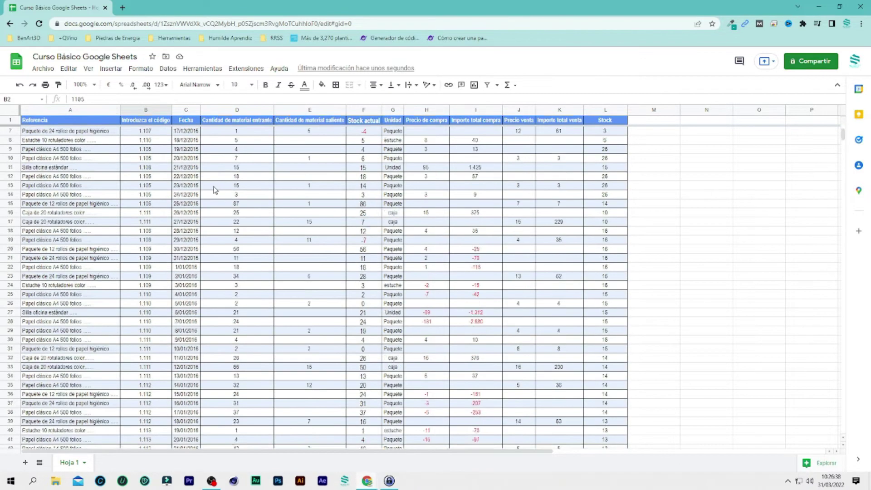
scroll(209, 189, "up", 6)
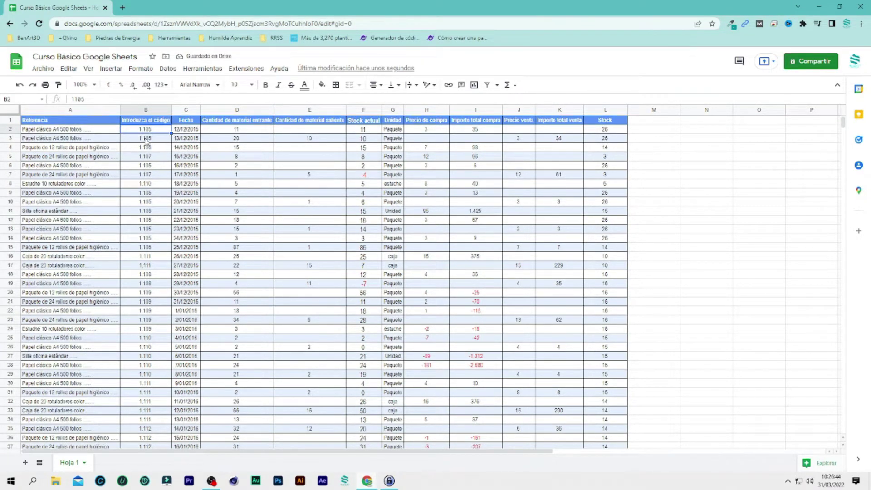
left_click(148, 140)
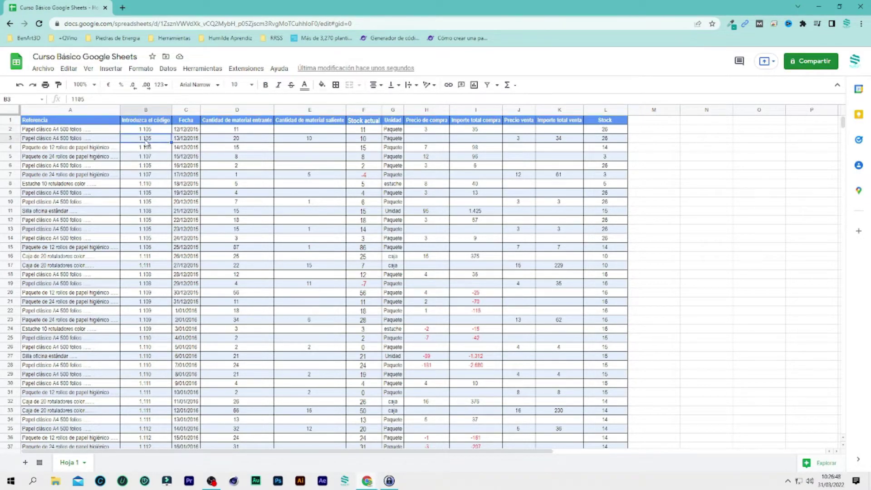
left_click(146, 149)
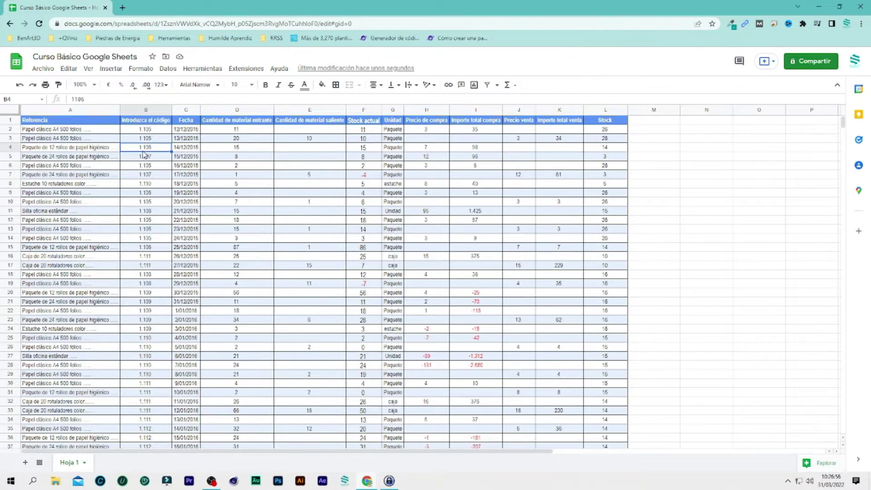
Freeze rows 1 through 4 and scroll up and down to test them.
left_click(89, 69)
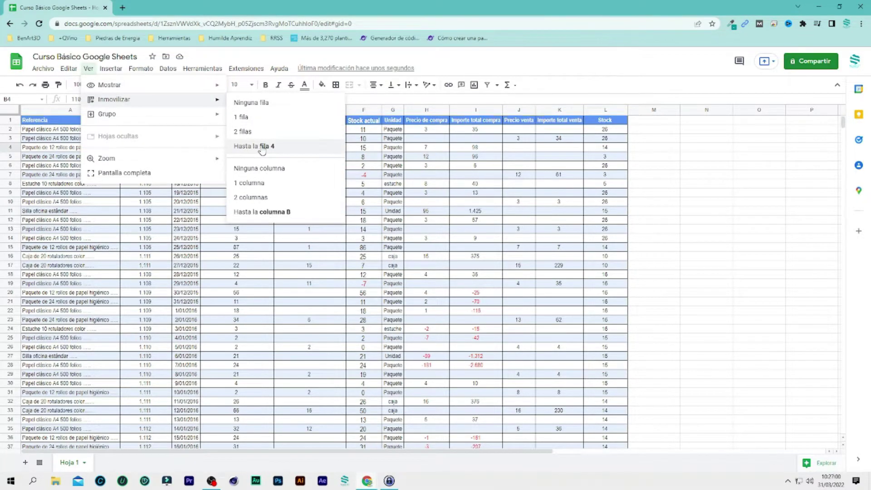
left_click(237, 148)
scroll(189, 181, "down", 4)
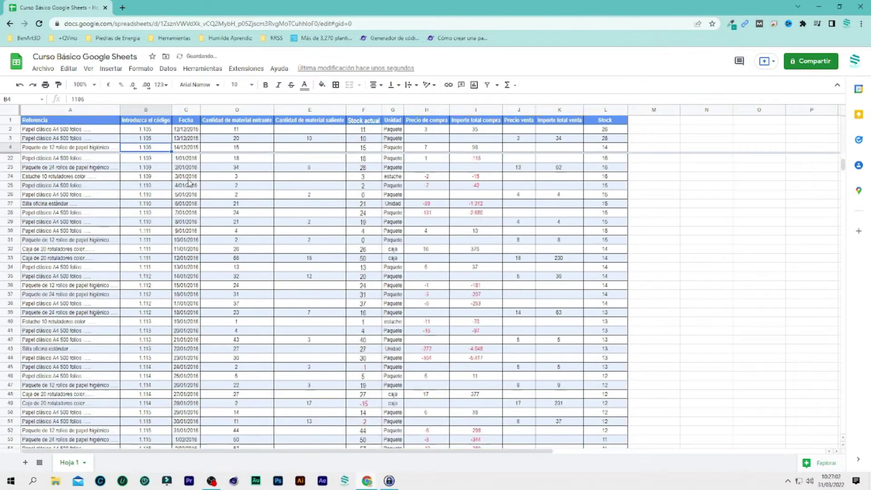
scroll(186, 182, "down", 4)
scroll(181, 182, "down", 7)
scroll(179, 183, "down", 2)
scroll(179, 182, "up", 10)
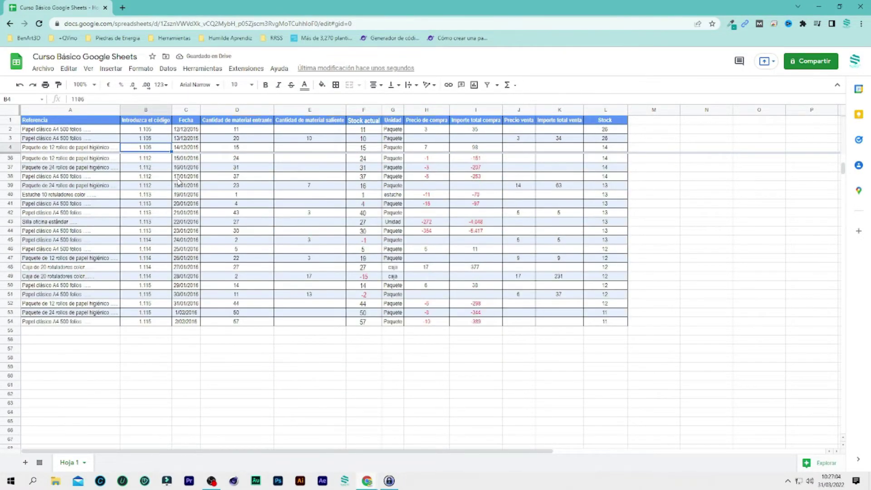
scroll(180, 182, "up", 4)
scroll(180, 183, "down", 3)
scroll(180, 183, "down", 11)
scroll(180, 184, "up", 12)
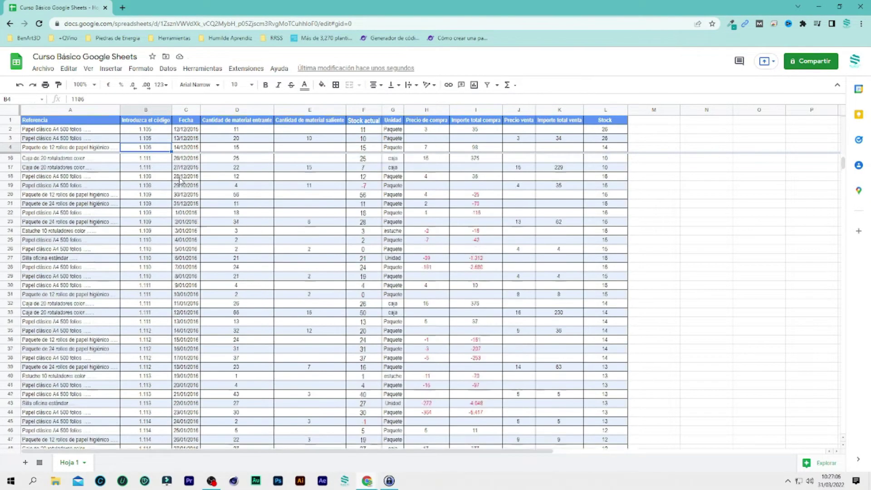
scroll(182, 179, "up", 5)
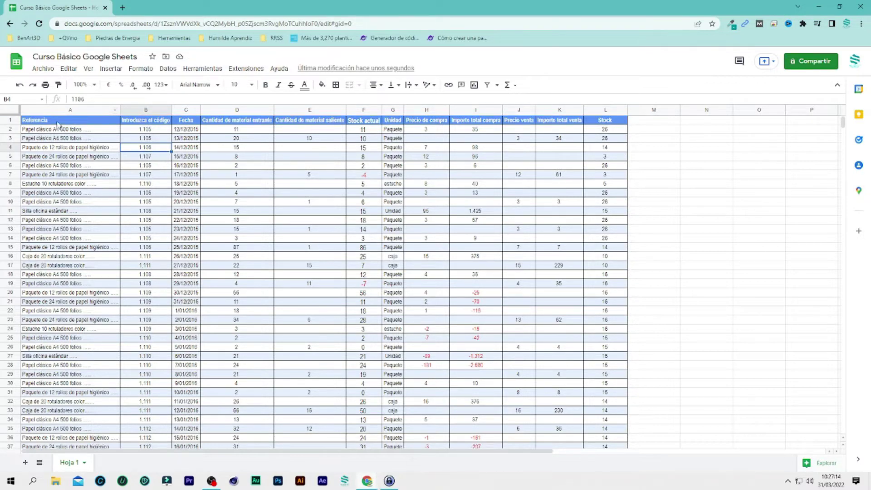
Freeze the Referencia column A and drag the horizontal scrollbar to test it.
left_click(130, 130)
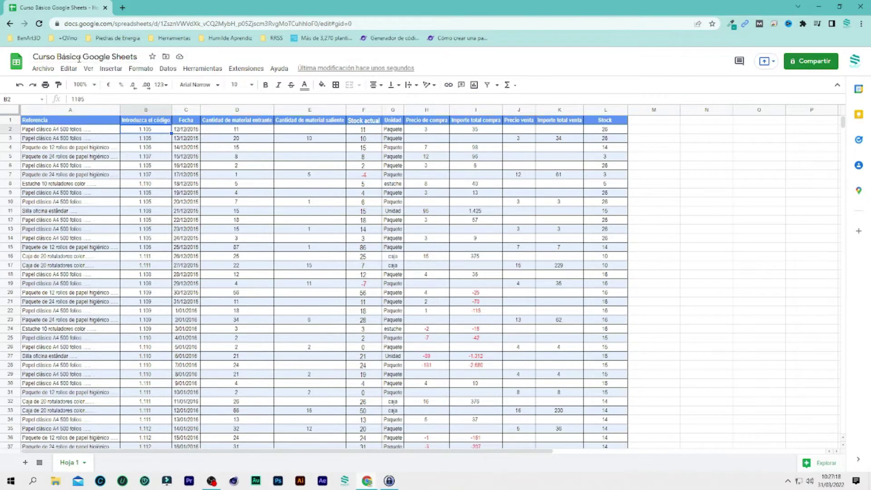
left_click(89, 69)
mouse_move(114, 99)
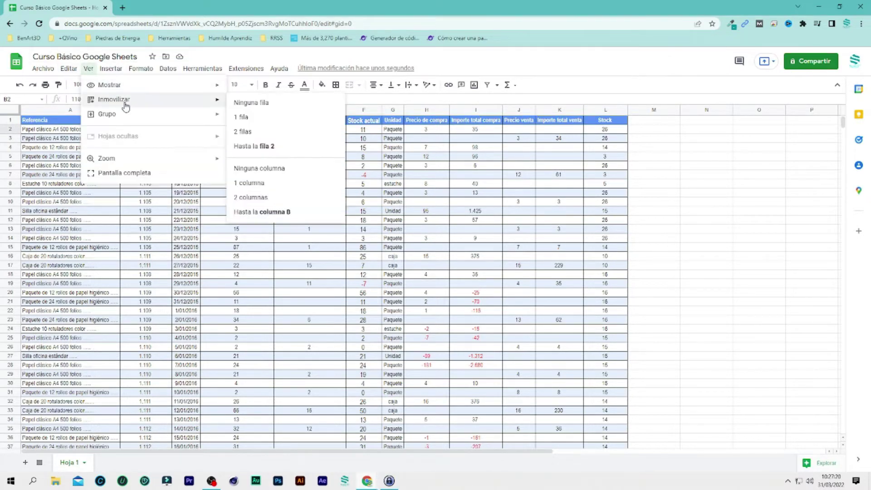
left_click(280, 187)
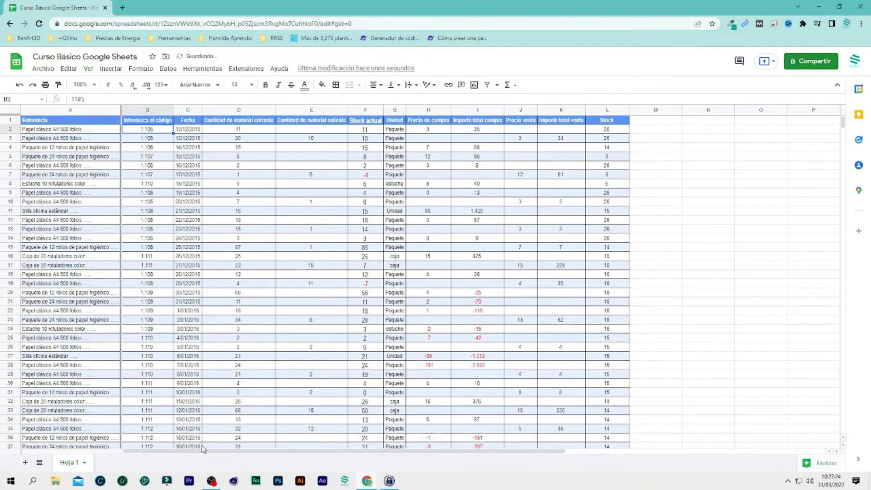
mouse_move(203, 451)
left_mouse_down()
mouse_move(363, 452)
mouse_move(71, 443)
left_mouse_up()
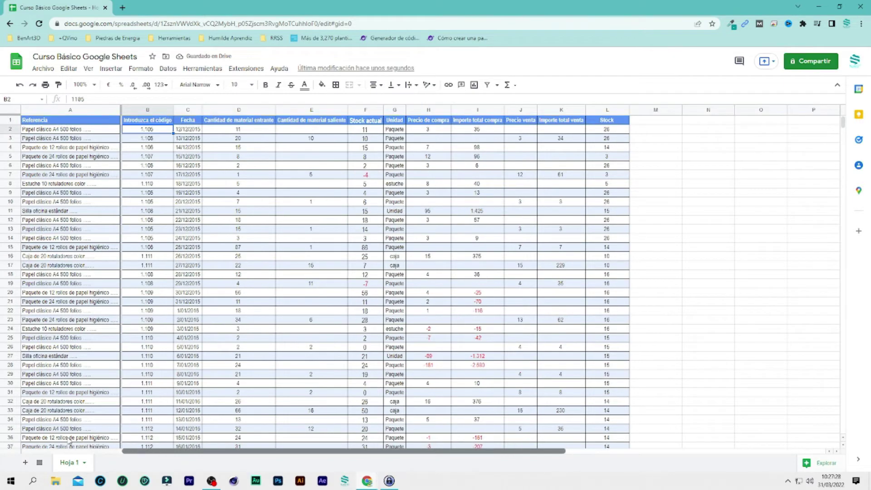
left_click_drag(138, 451, 136, 449)
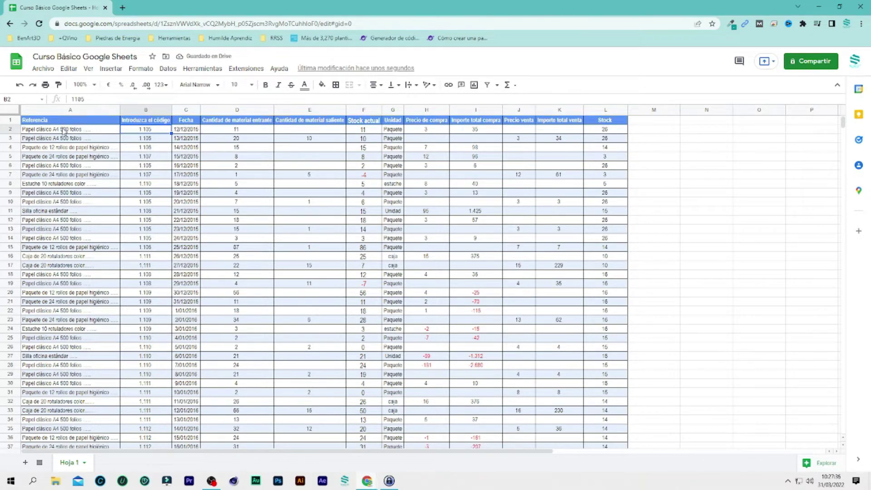
Freeze the sheet up to column D, then undo that freeze.
left_click(225, 132)
left_click(94, 68)
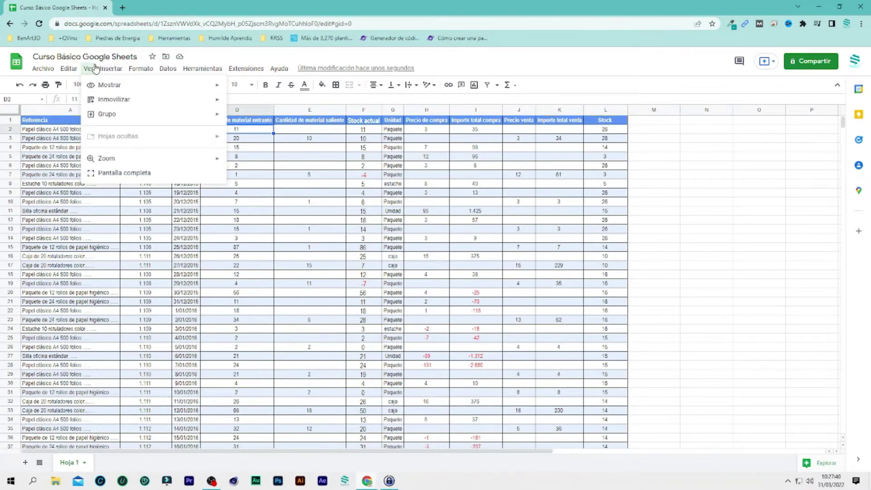
mouse_move(114, 99)
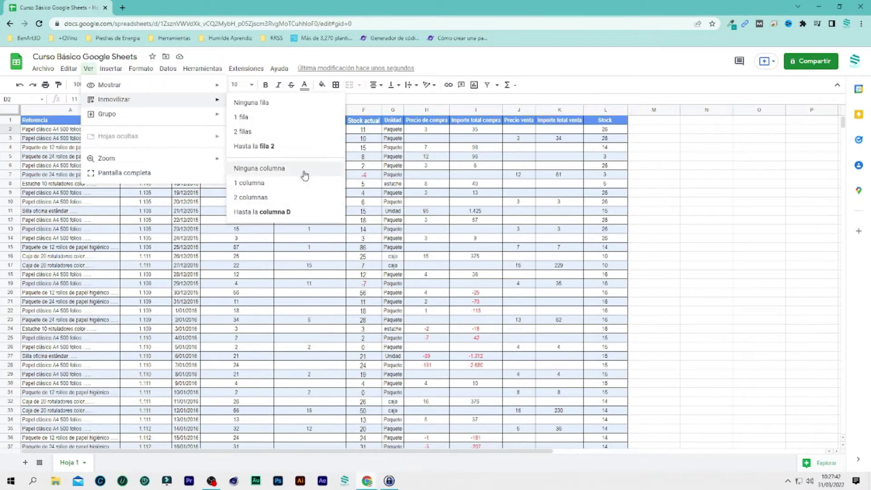
left_click(281, 212)
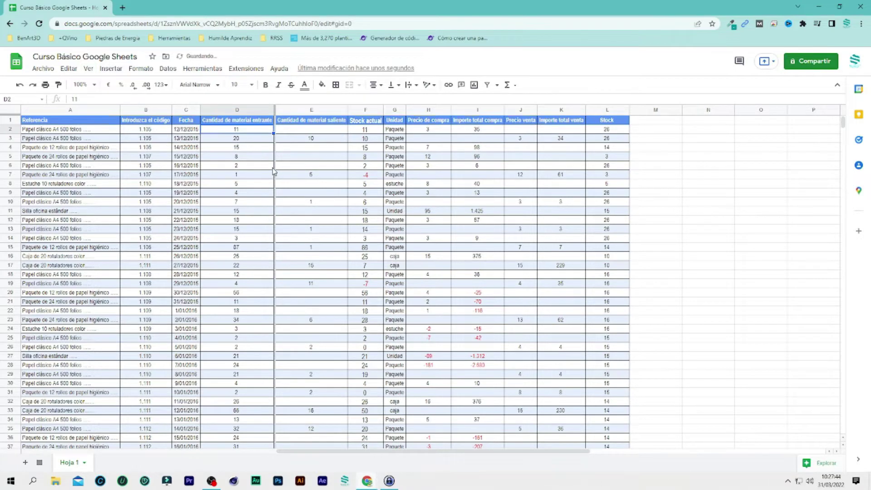
key("ctrl+z")
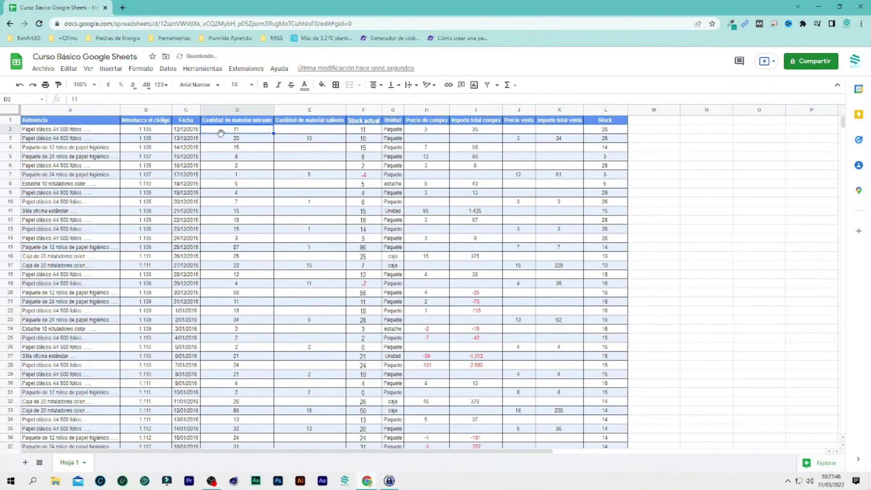
Freeze columns A–C up to Fecha and scroll sideways to check them.
left_click(186, 130)
left_click(88, 69)
mouse_move(114, 100)
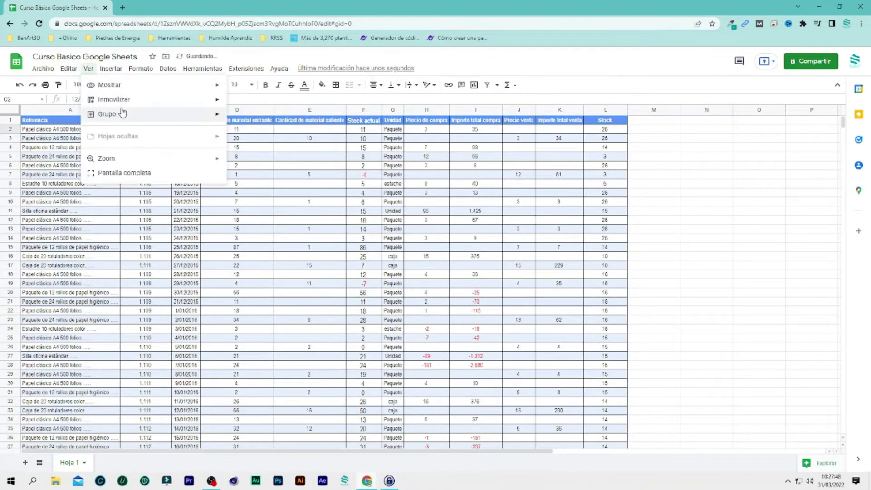
left_click(275, 212)
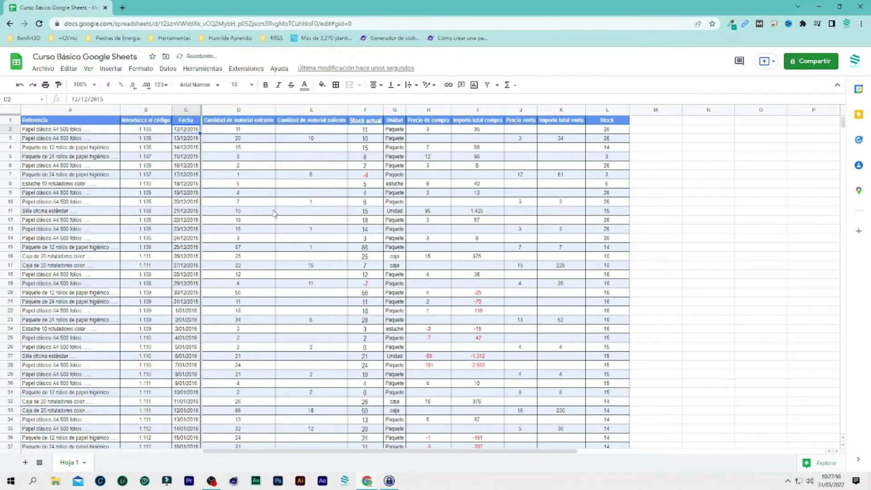
mouse_move(249, 451)
left_mouse_down()
mouse_move(432, 450)
mouse_move(422, 426)
left_mouse_up()
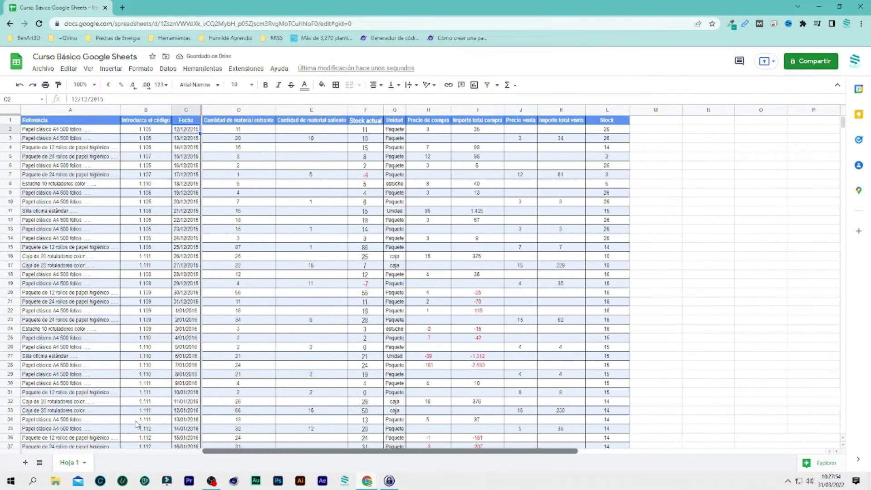
scroll(423, 425, "left", 5)
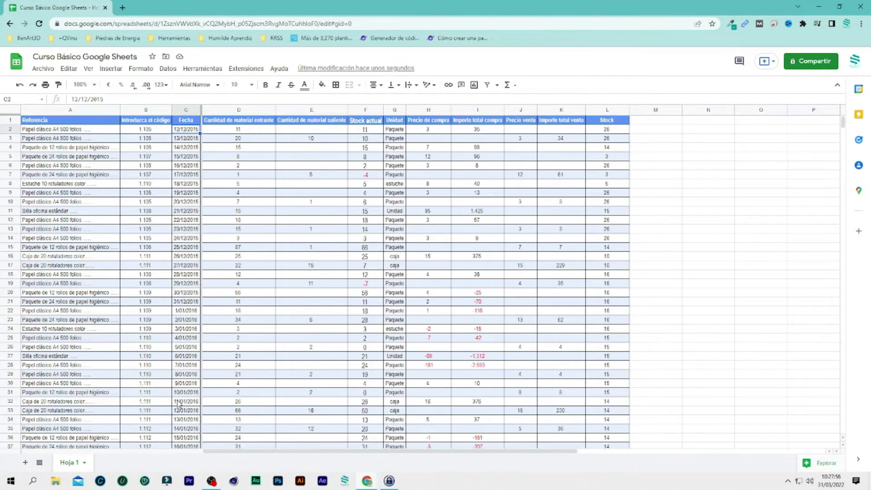
left_click(293, 242)
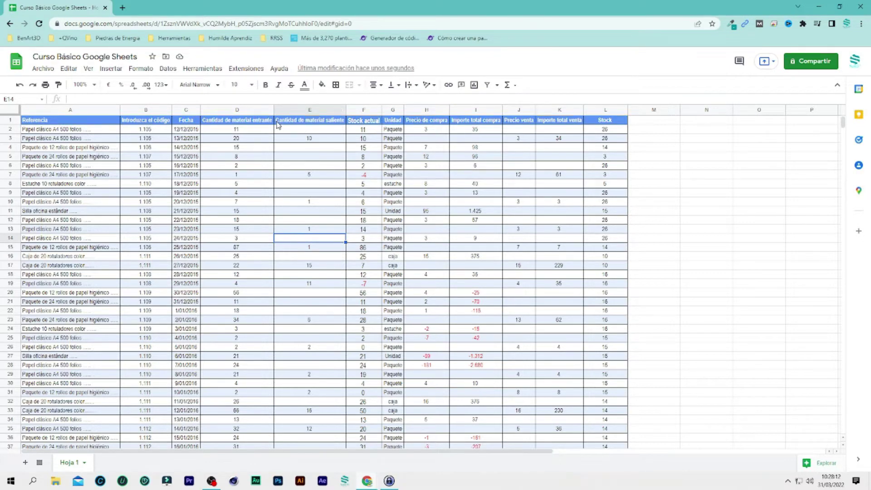
left_click(309, 110)
right_click(309, 109)
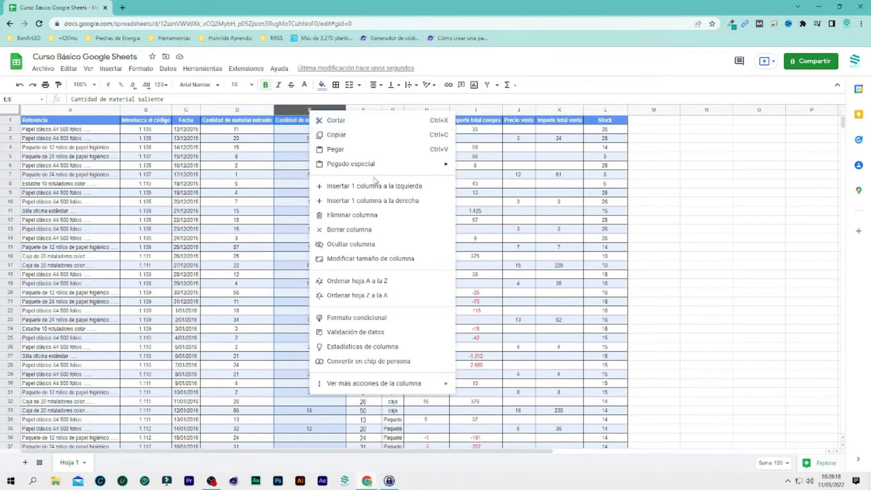
left_click(352, 245)
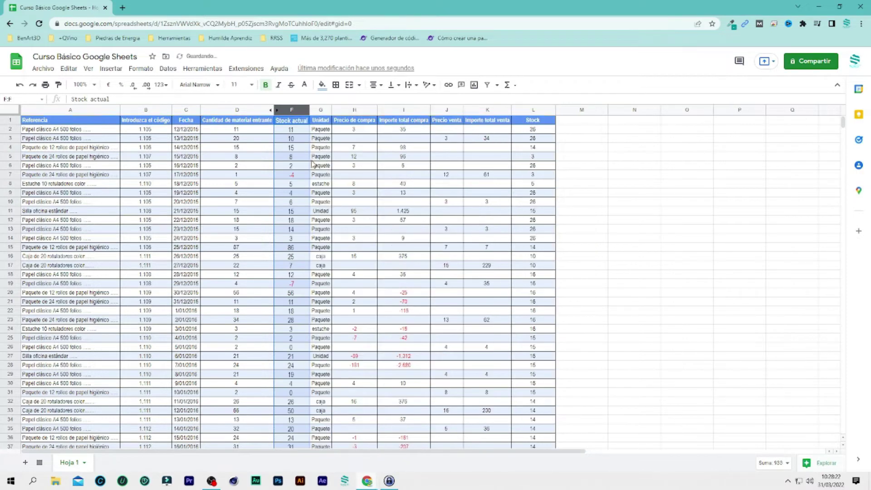
left_click(398, 204)
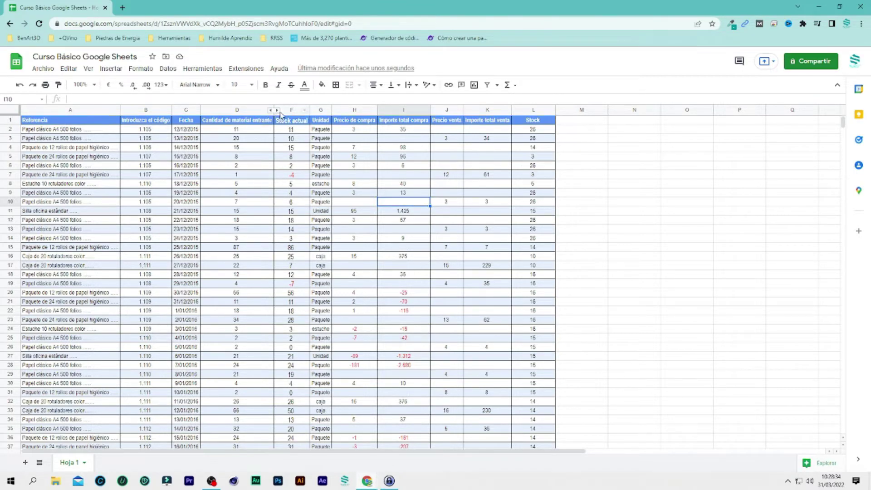
left_click(277, 110)
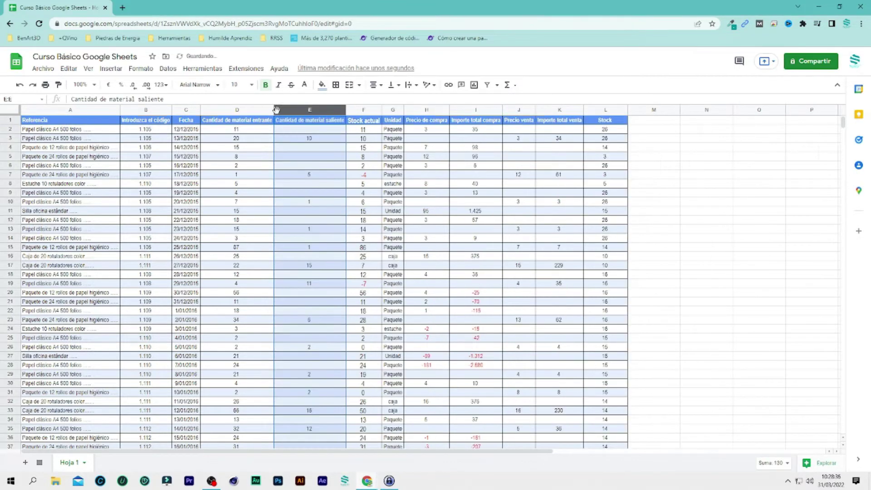
left_click(339, 147)
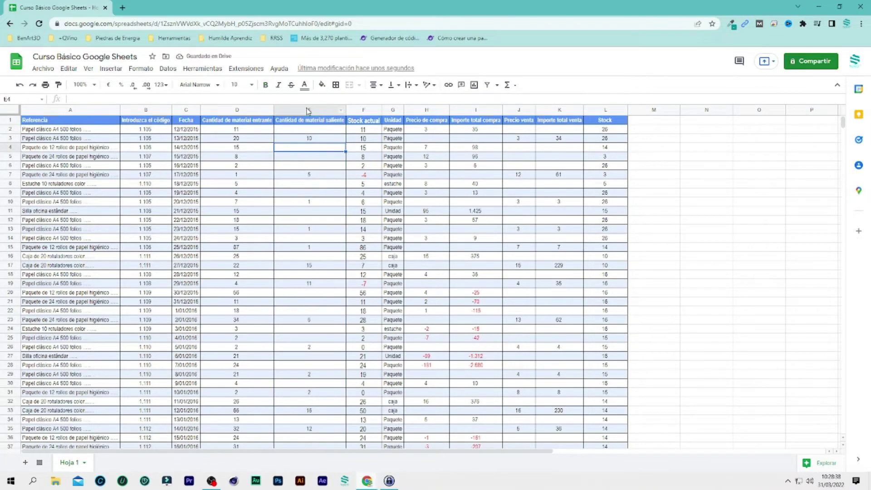
left_click_drag(307, 111, 393, 110)
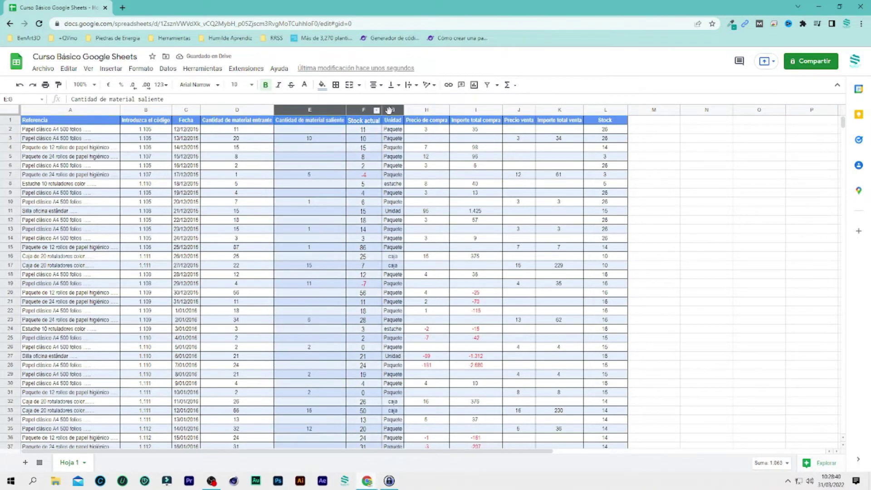
right_click(323, 111)
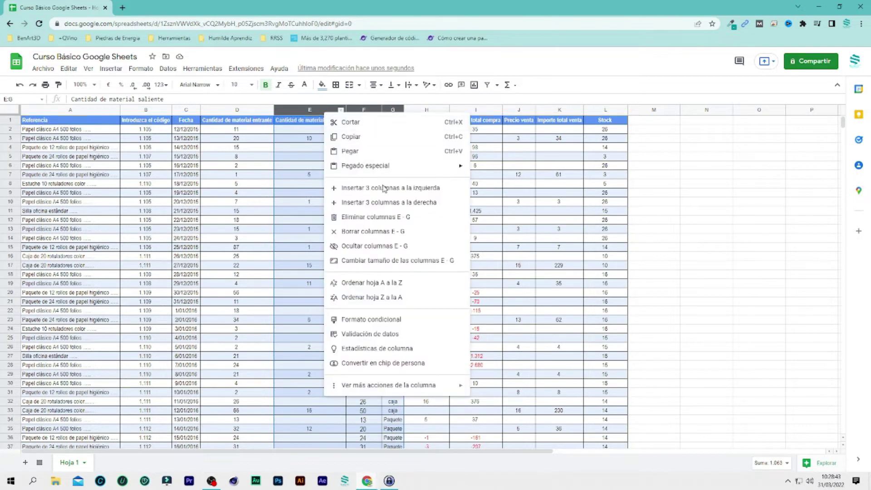
left_click(405, 246)
left_click(380, 176)
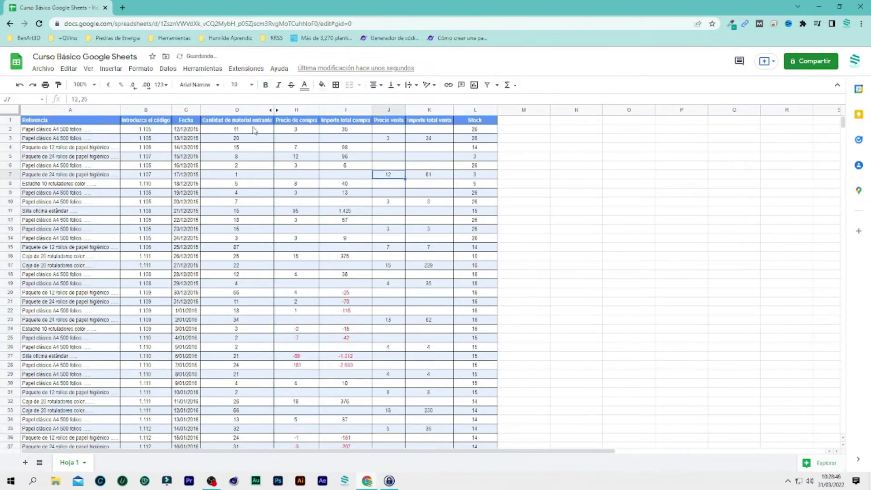
left_click(276, 109)
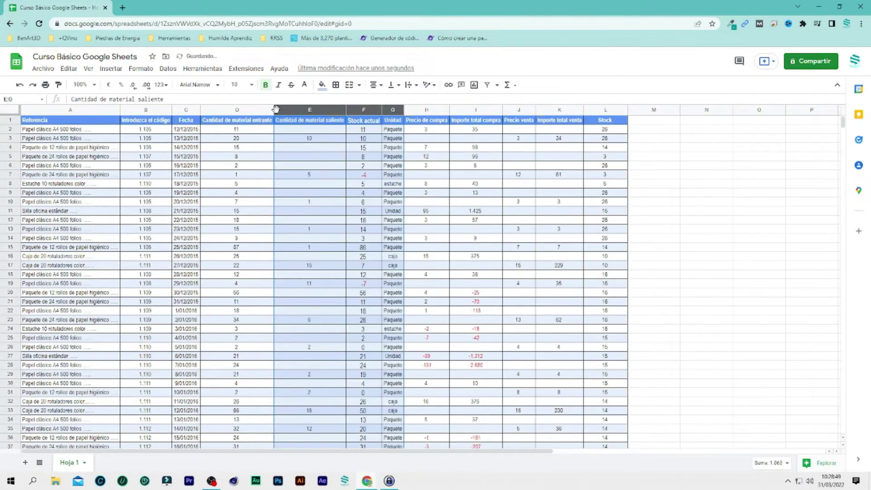
left_click(391, 148)
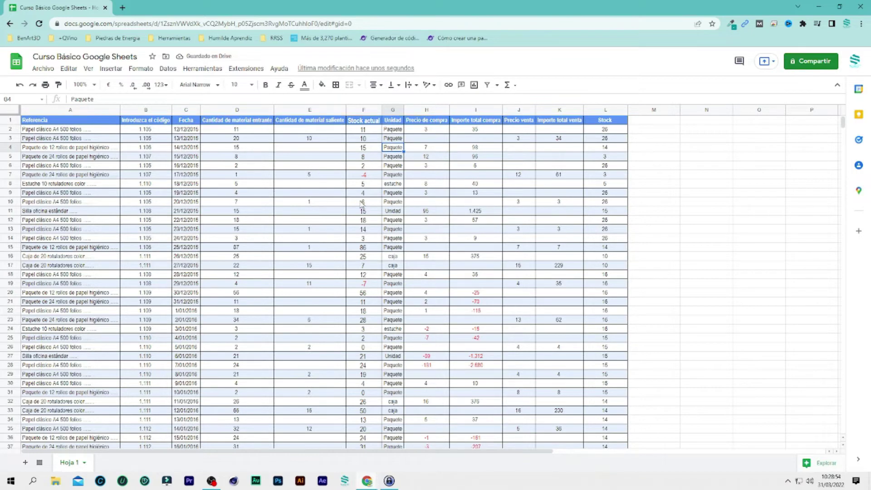
left_click(391, 194)
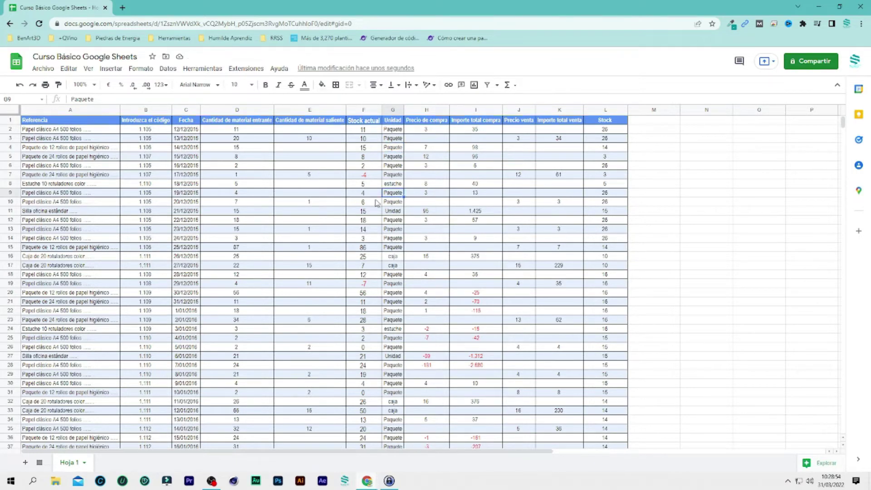
left_click(10, 147)
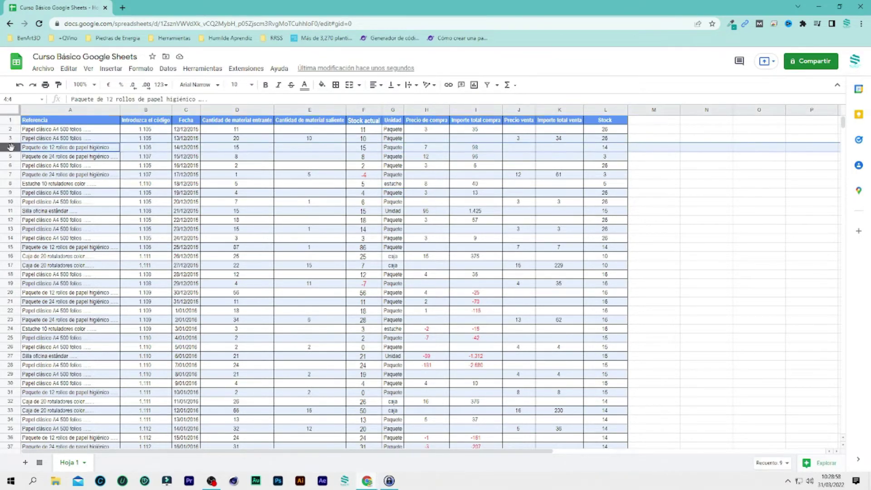
right_click(12, 147)
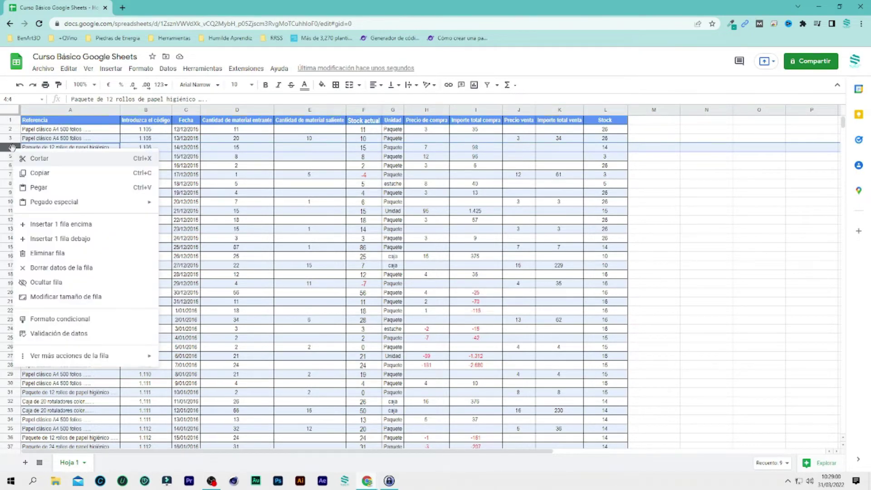
left_click(77, 282)
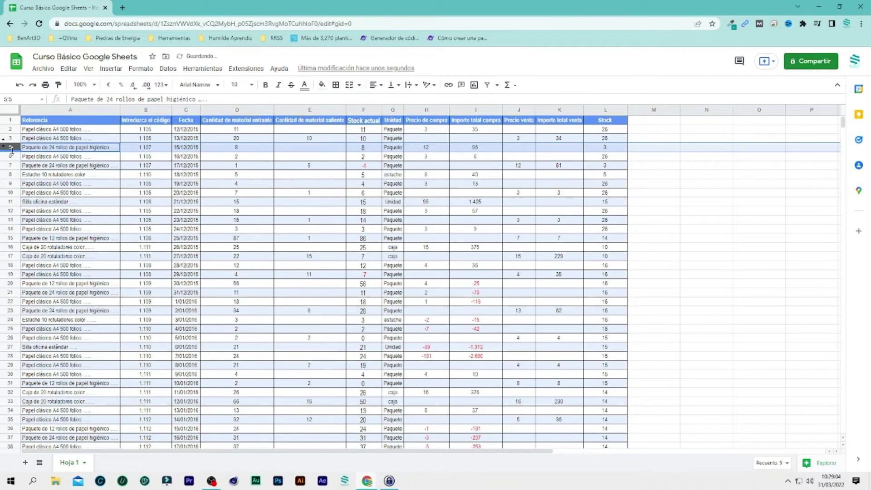
scroll(107, 221, "down", 3)
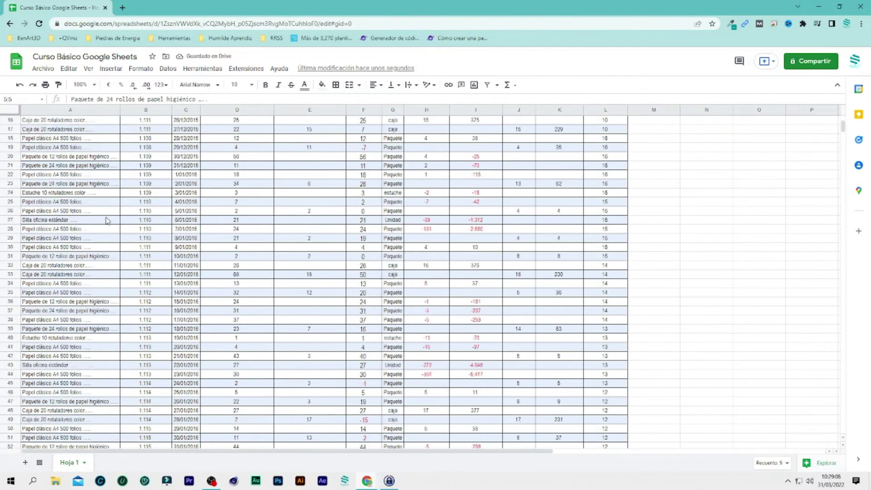
scroll(108, 220, "up", 3)
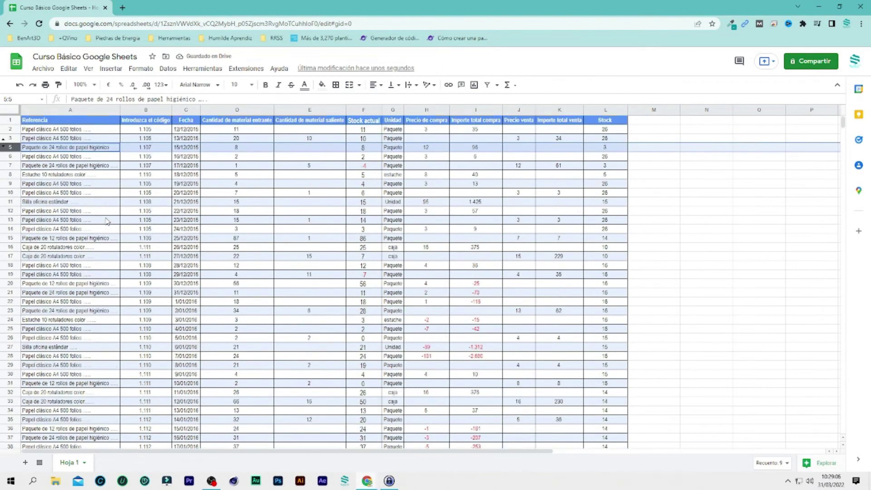
left_click(4, 141)
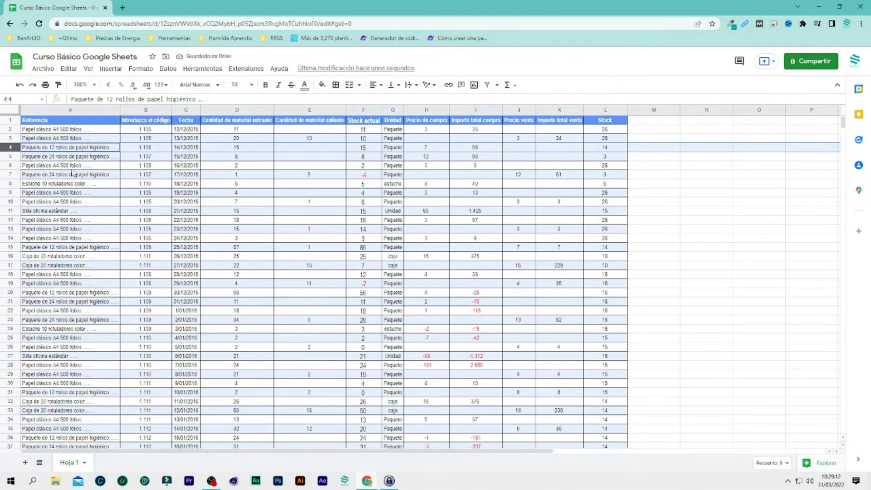
scroll(105, 208, "down", 1)
scroll(142, 222, "up", 1)
left_click_drag(221, 112, 361, 110)
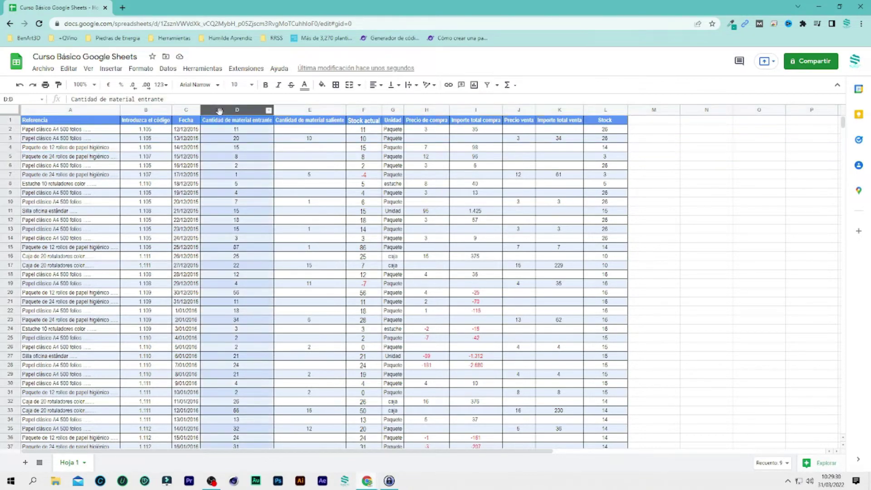
right_click(329, 110)
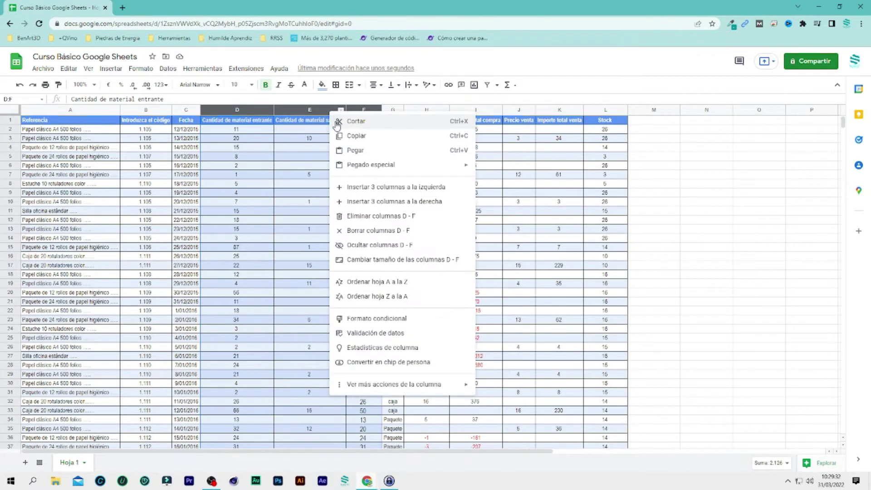
left_click(363, 248)
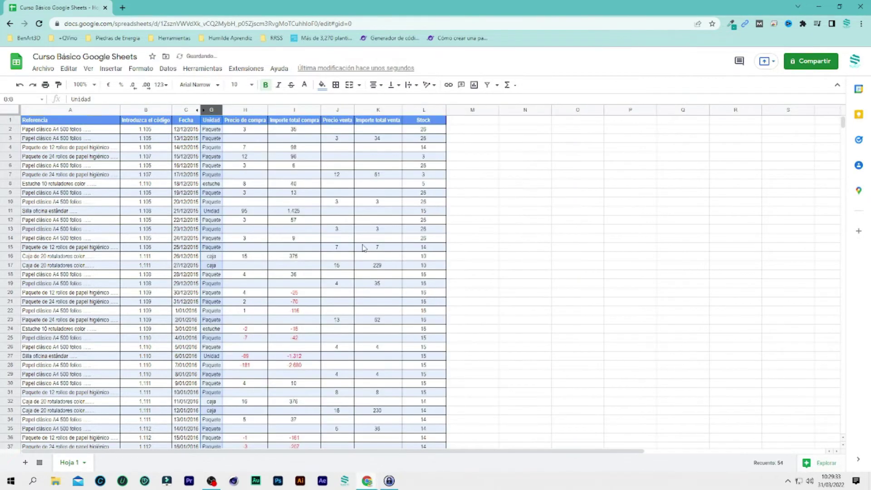
left_click(300, 185)
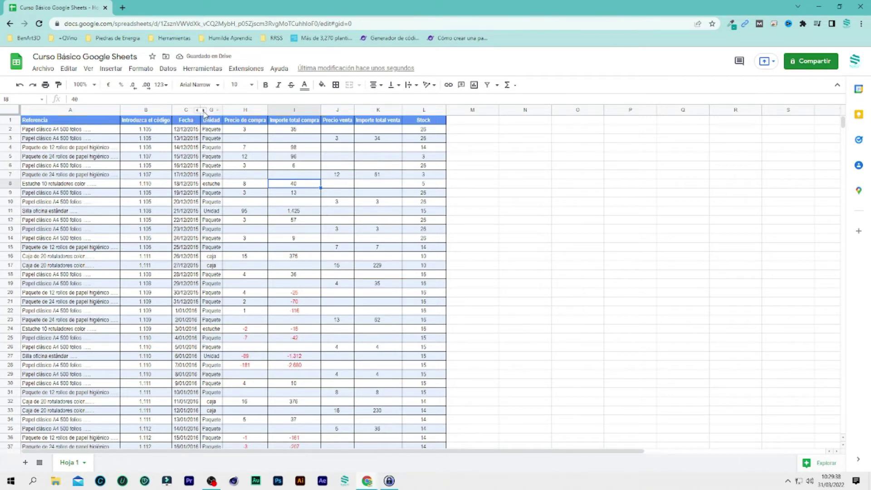
left_click(204, 110)
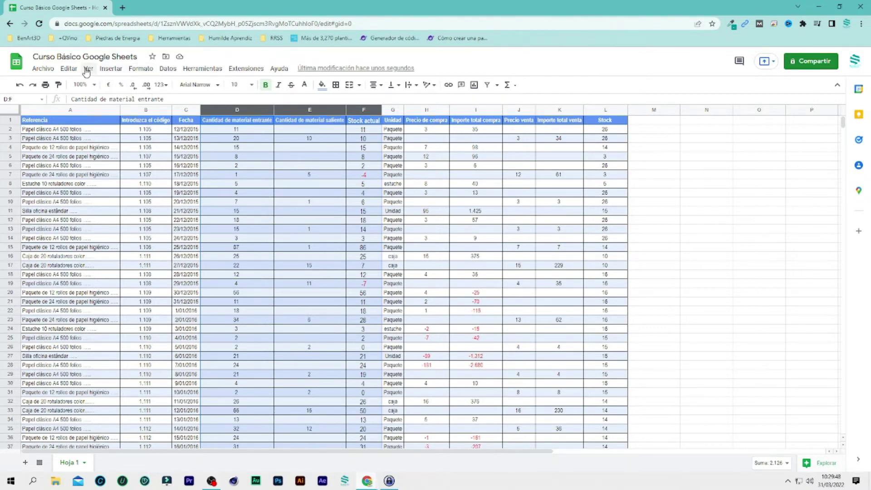
Group columns D–F, then collapse, expand and collapse that group again.
left_click(87, 70)
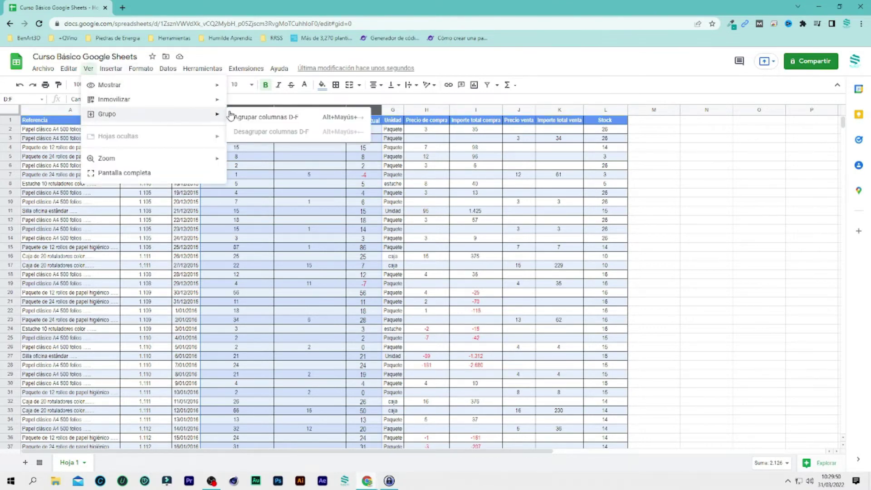
left_click(267, 117)
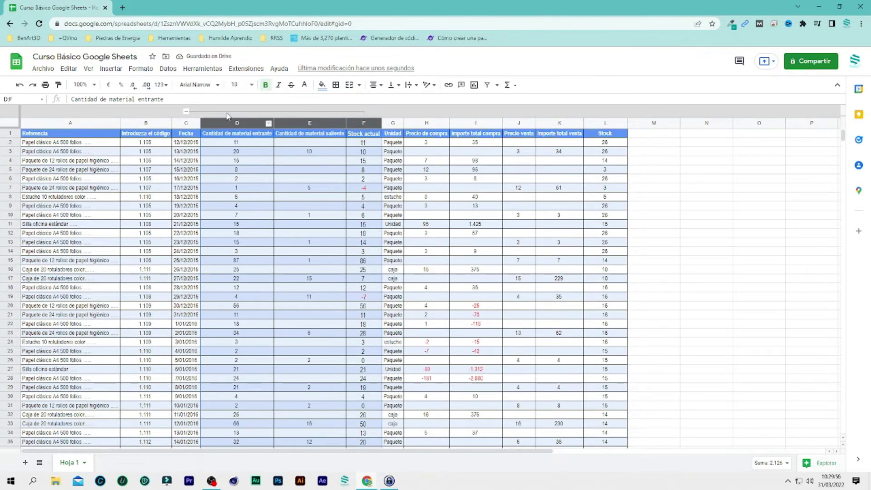
left_click(198, 200)
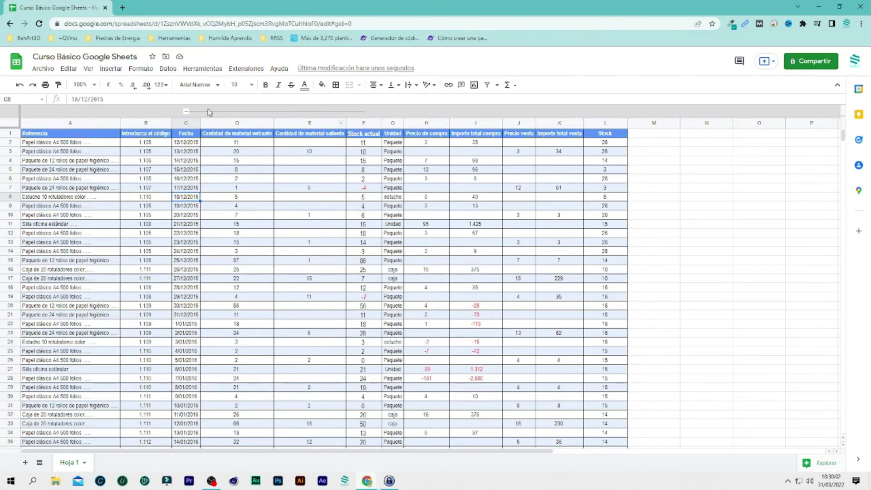
left_click(186, 111)
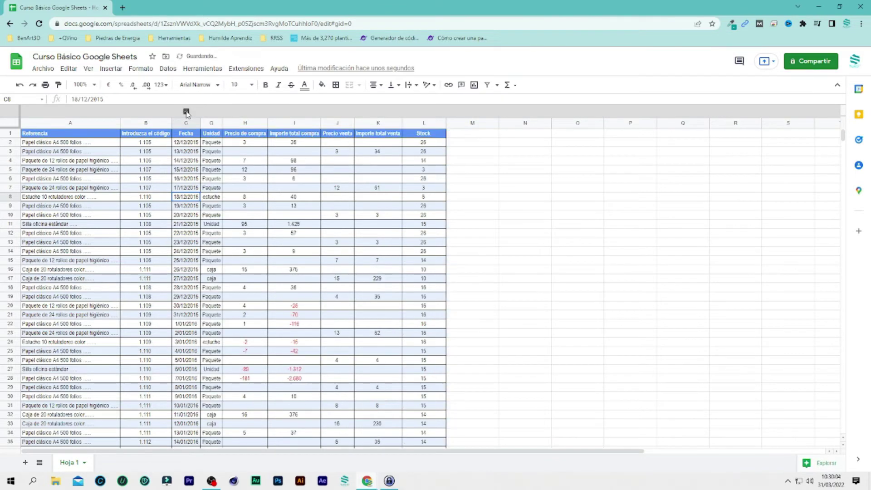
left_click(186, 112)
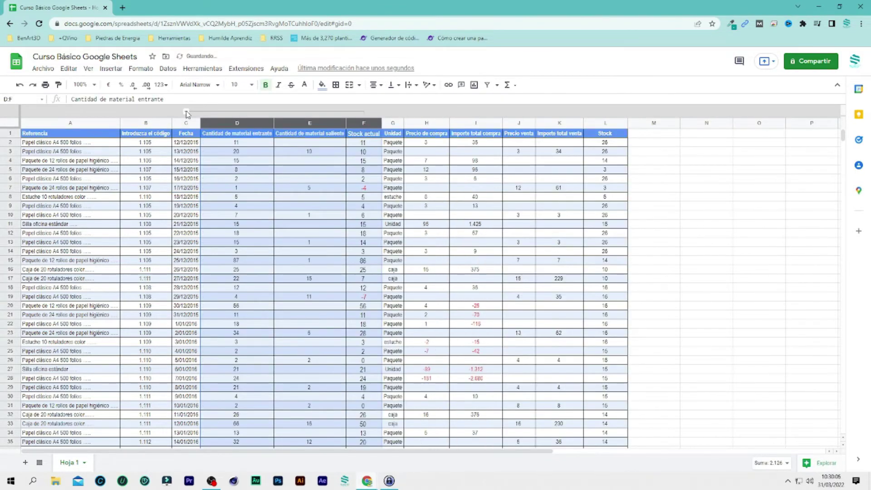
left_click(186, 111)
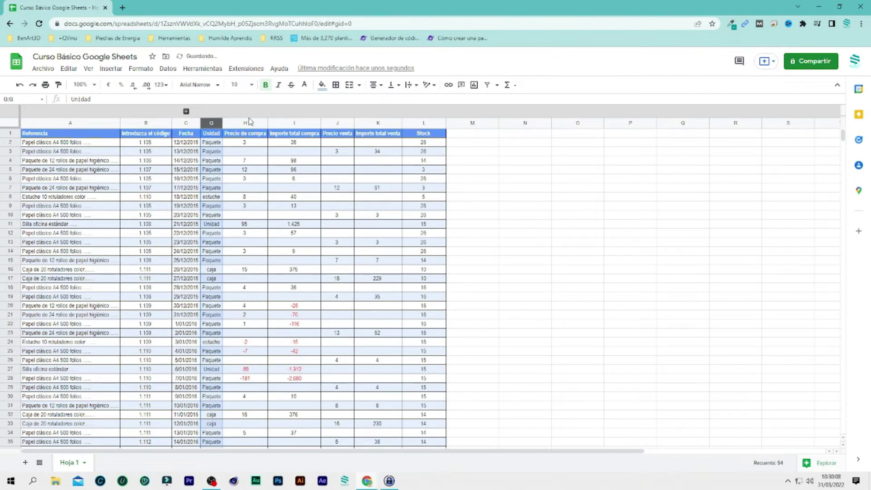
Group columns H–J and collapse the new group.
left_click_drag(248, 126, 338, 122)
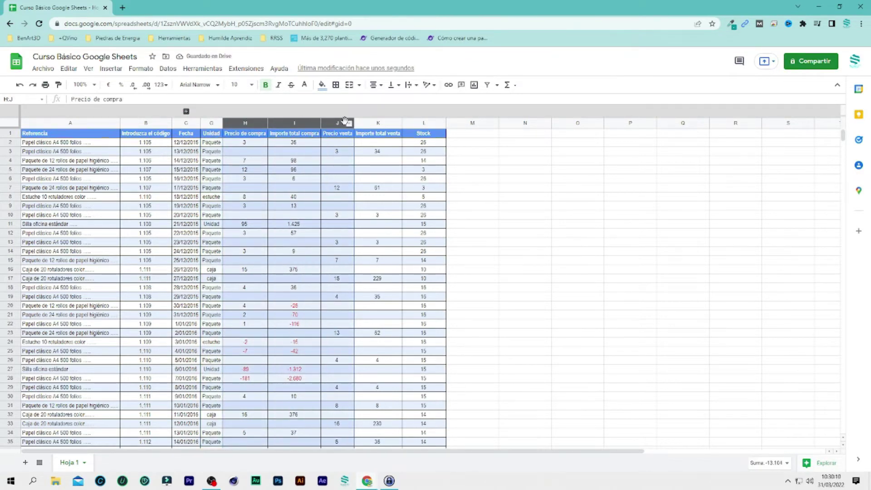
left_click(88, 69)
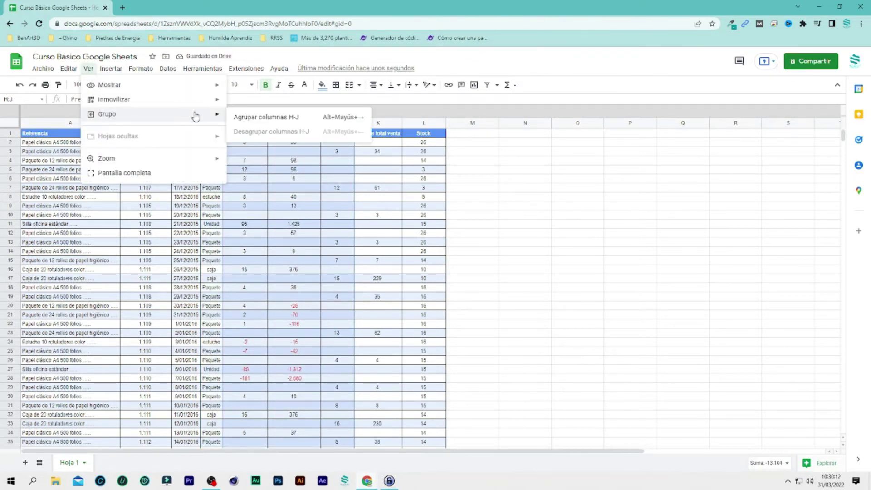
left_click(261, 118)
left_click(212, 111)
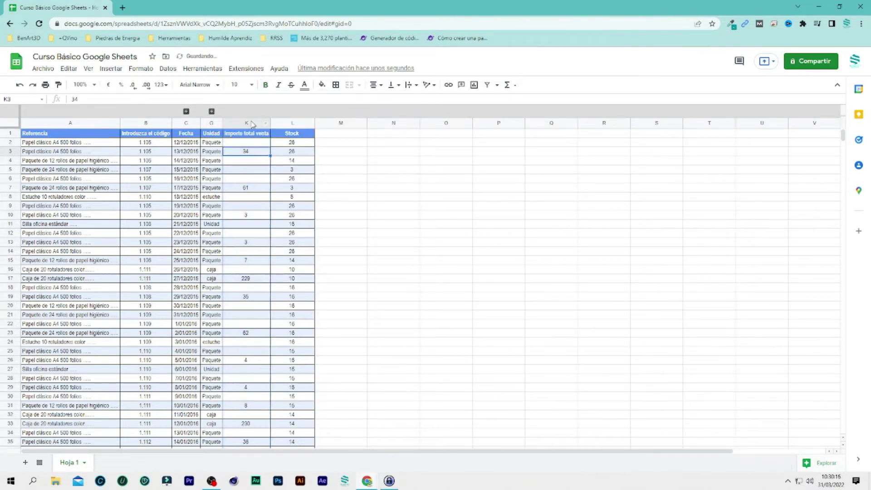
Group columns K–L, then expand the H–L and D–F groups again.
left_click_drag(252, 123, 292, 122)
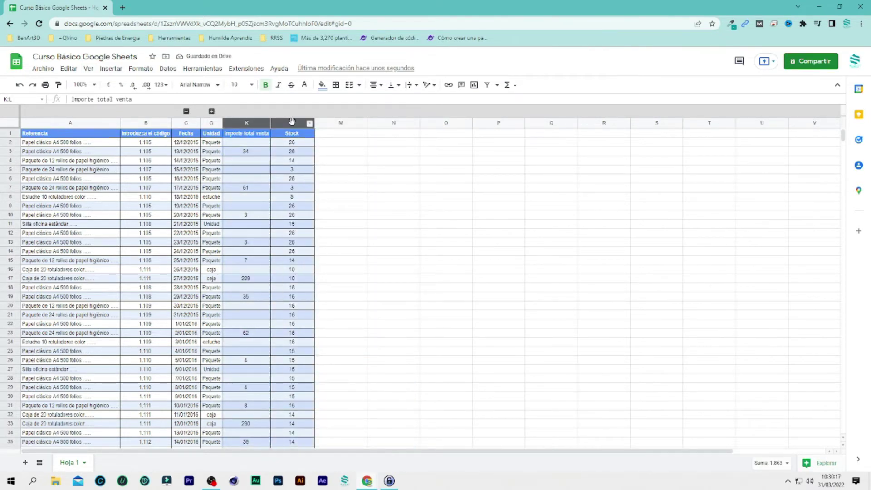
left_click(88, 68)
mouse_move(108, 113)
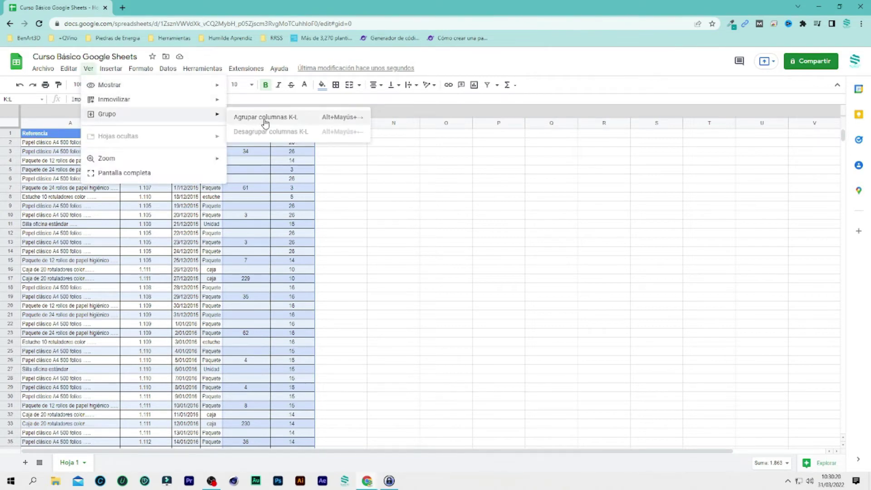
left_click(265, 117)
left_click(212, 112)
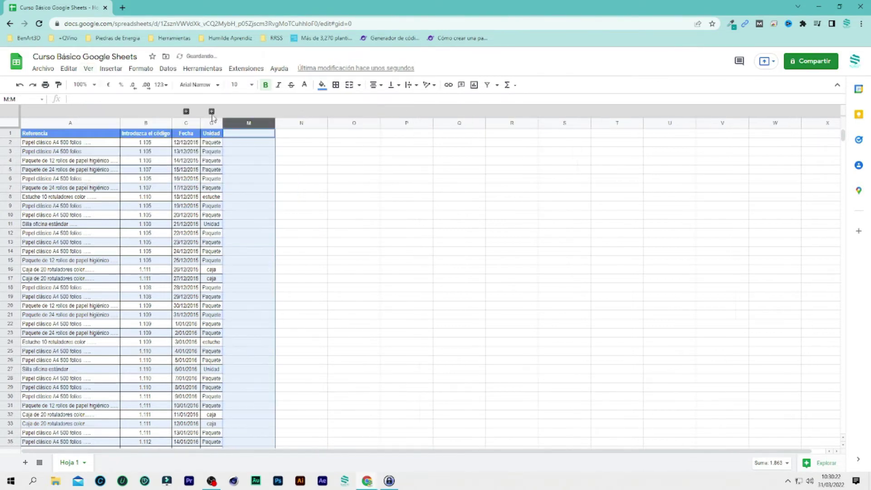
left_click(212, 112)
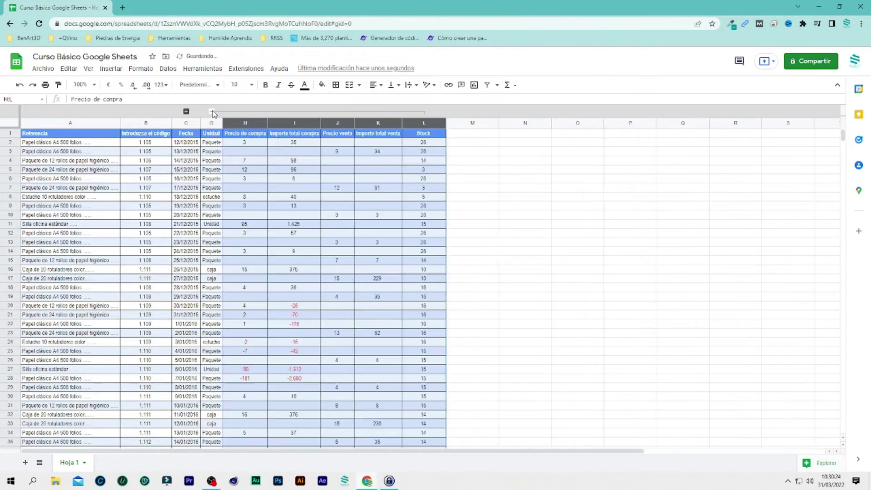
left_click(186, 112)
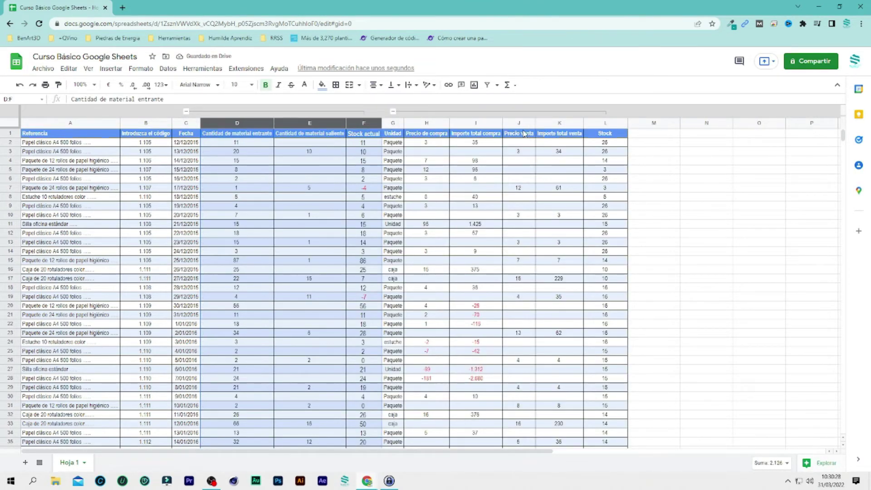
Group rows 3–5 and 6–8, then collapse the combined rows 3–8 group.
left_click(393, 197)
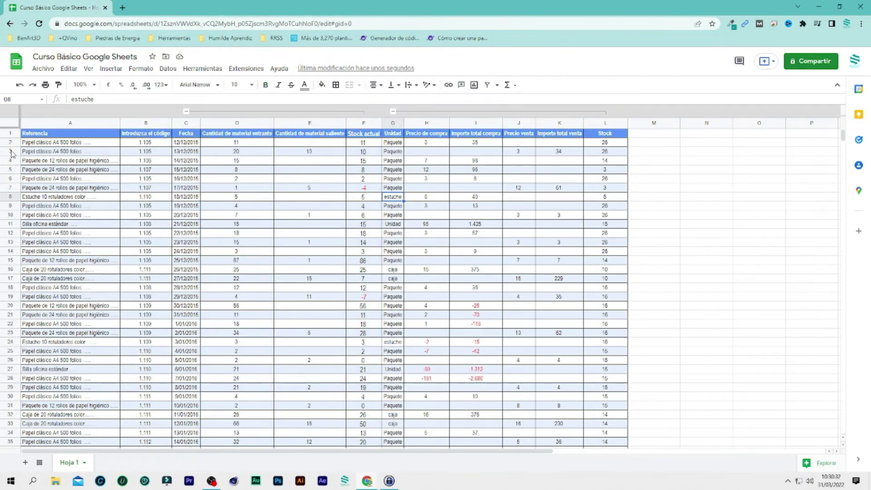
left_click_drag(11, 153, 9, 169)
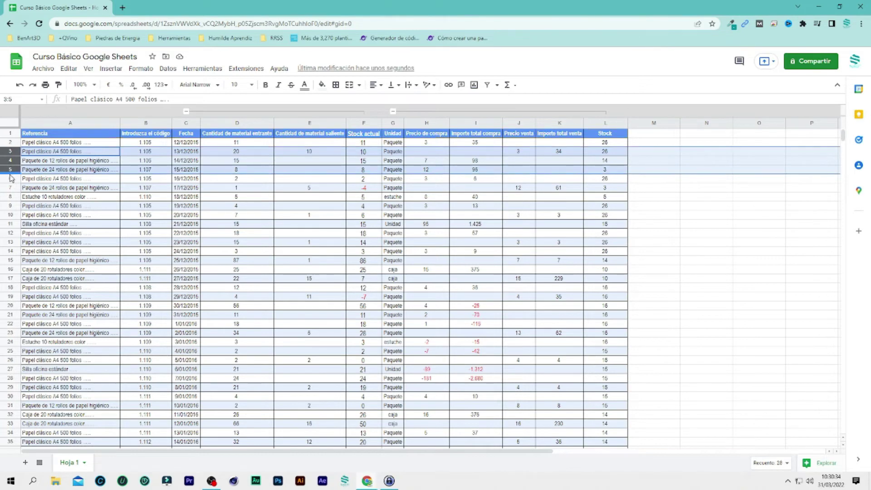
left_click(89, 68)
mouse_move(107, 113)
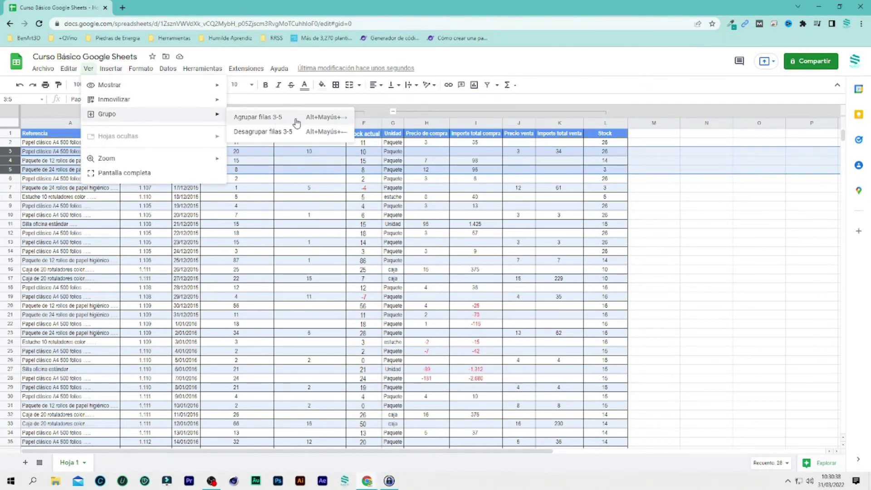
left_click(308, 117)
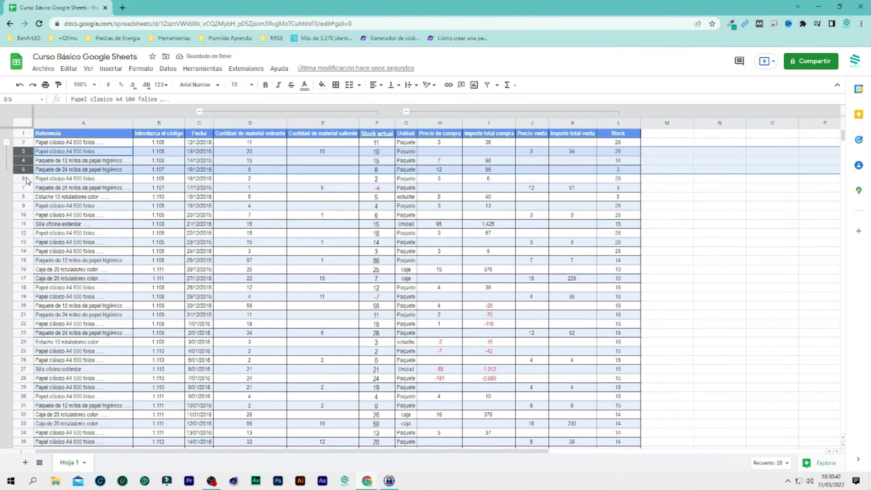
left_click_drag(24, 178, 28, 195)
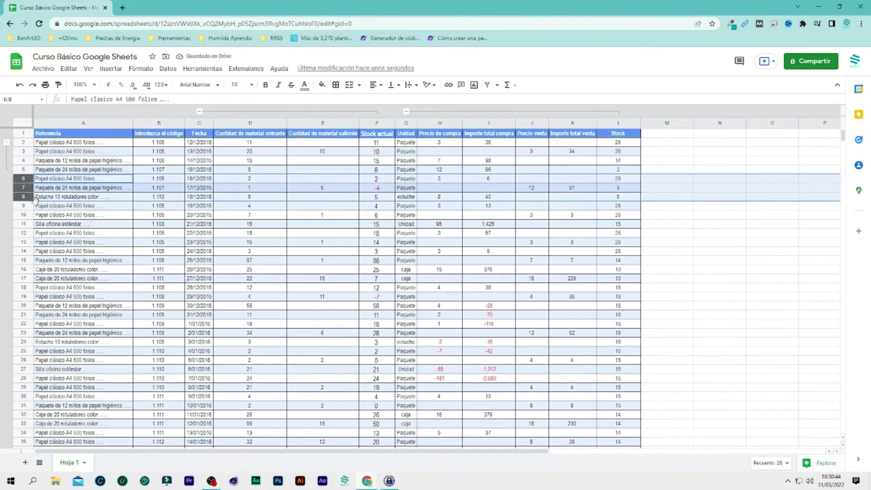
left_click(90, 71)
mouse_move(107, 113)
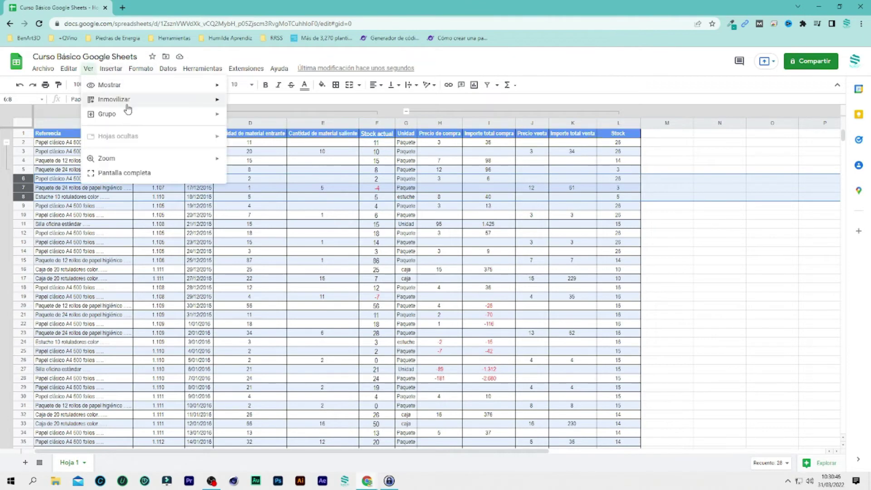
left_click(285, 122)
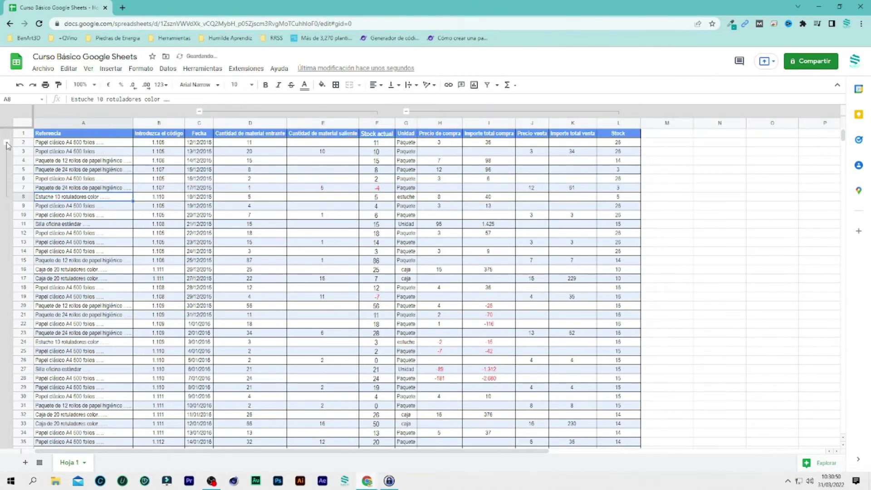
left_click(23, 151)
left_click(23, 197, "shift")
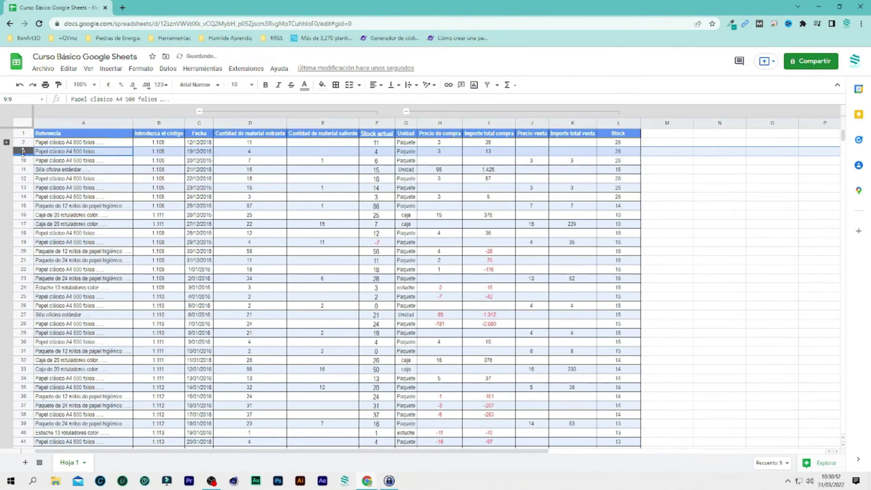
left_click(7, 144)
Group rows 17–20 and leave both row groups collapsed after toggling them.
left_click_drag(25, 224, 27, 250)
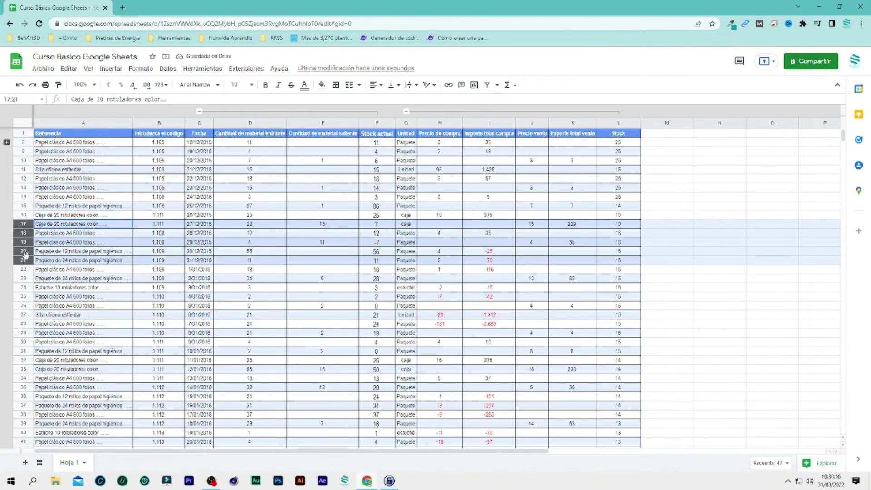
left_click(88, 68)
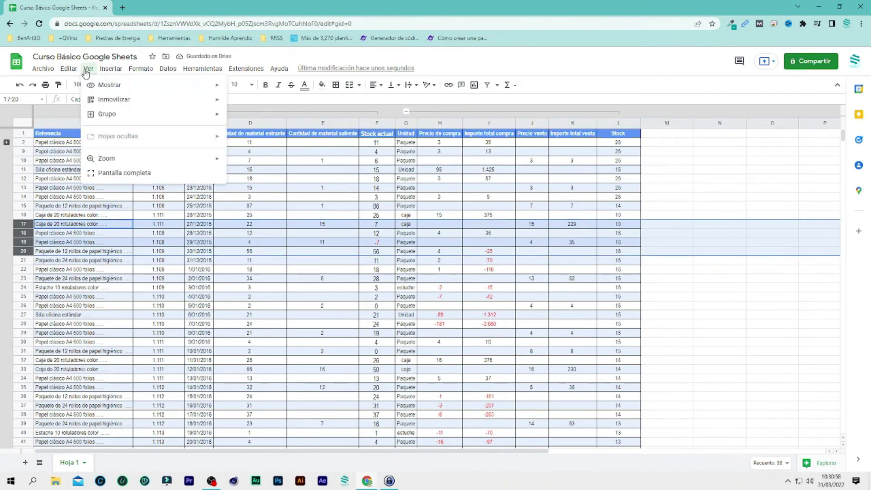
mouse_move(107, 113)
left_click(257, 117)
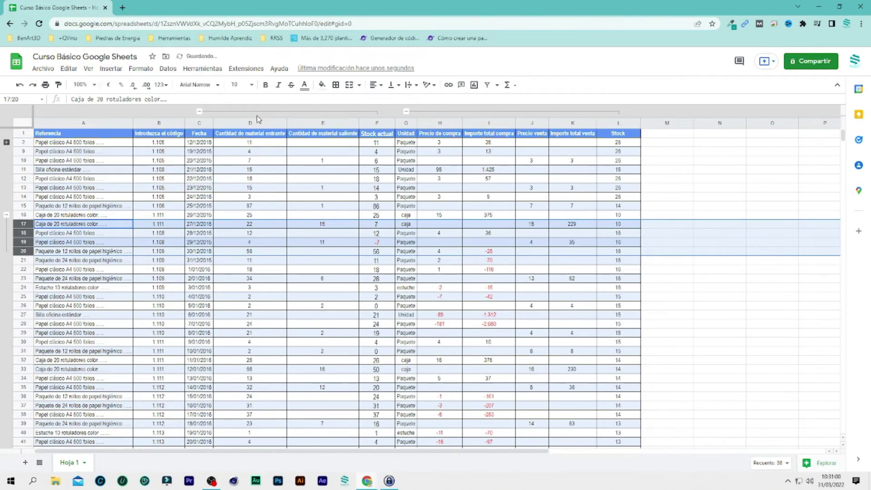
left_click(6, 215)
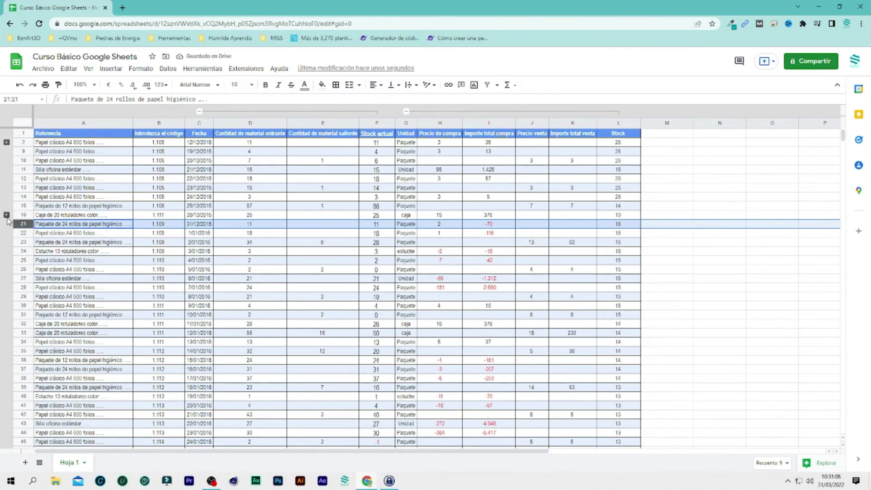
left_click(7, 215)
left_click(6, 215)
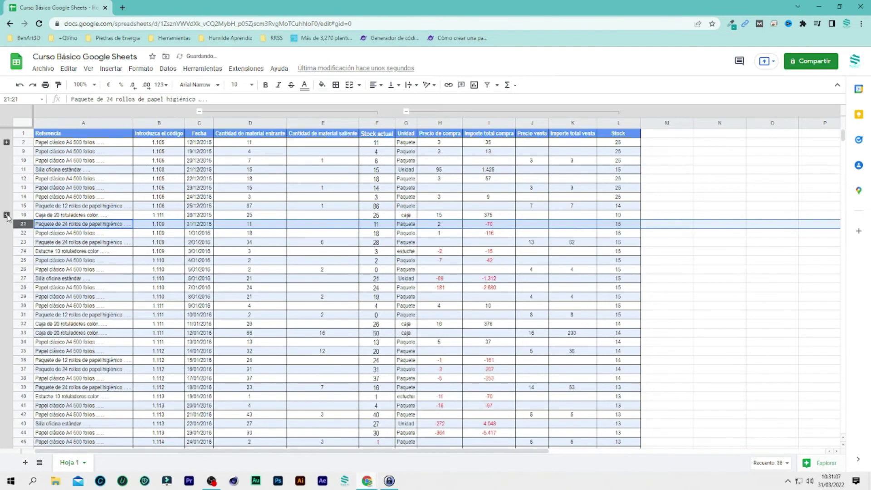
left_click(6, 142)
left_click(7, 142)
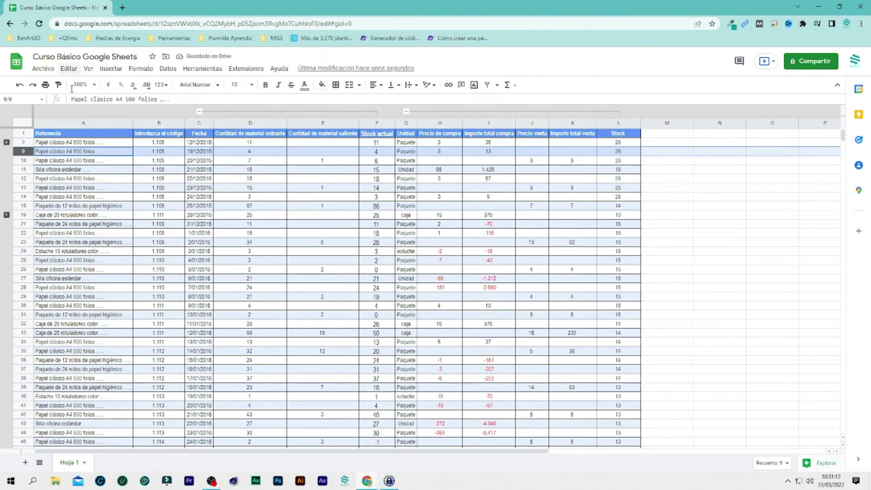
left_click(88, 69)
mouse_move(107, 113)
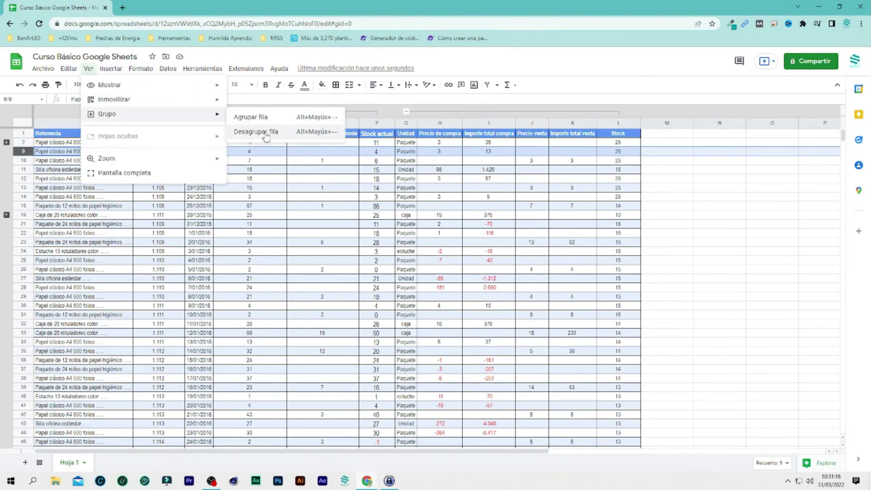
Expand and ungroup rows 3–8 and rows 17–20.
left_click(259, 132)
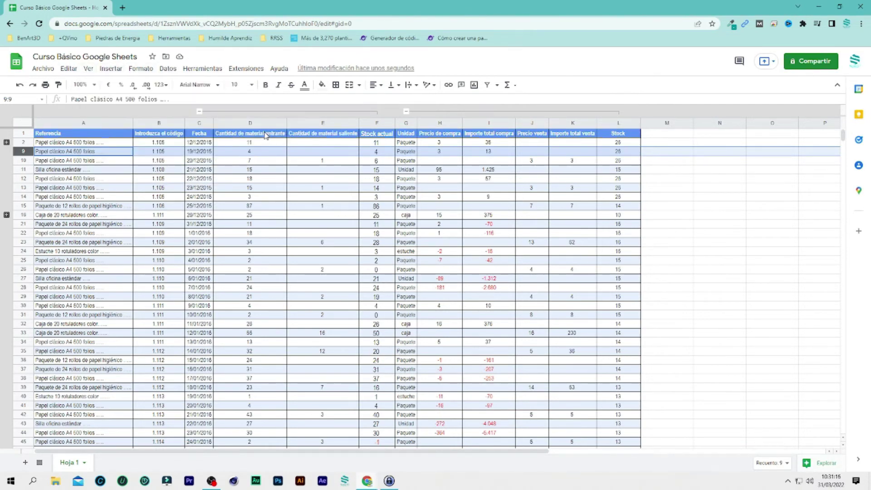
left_click(6, 143)
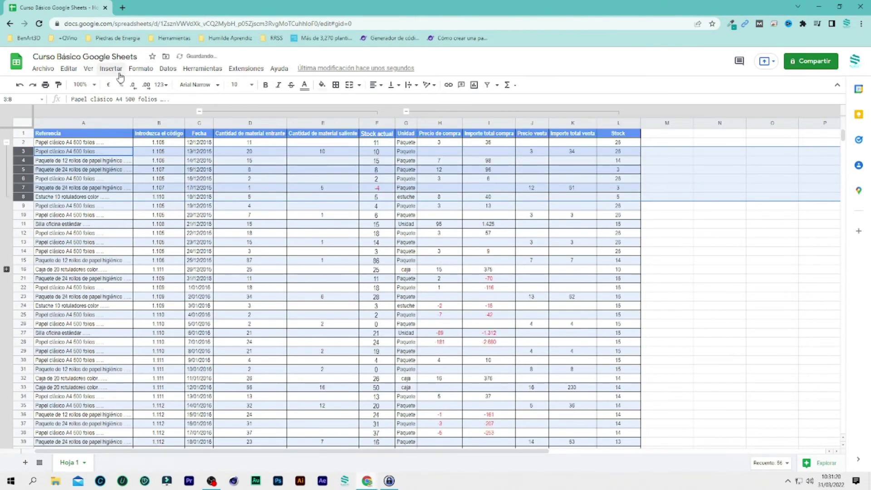
left_click(90, 71)
mouse_move(107, 114)
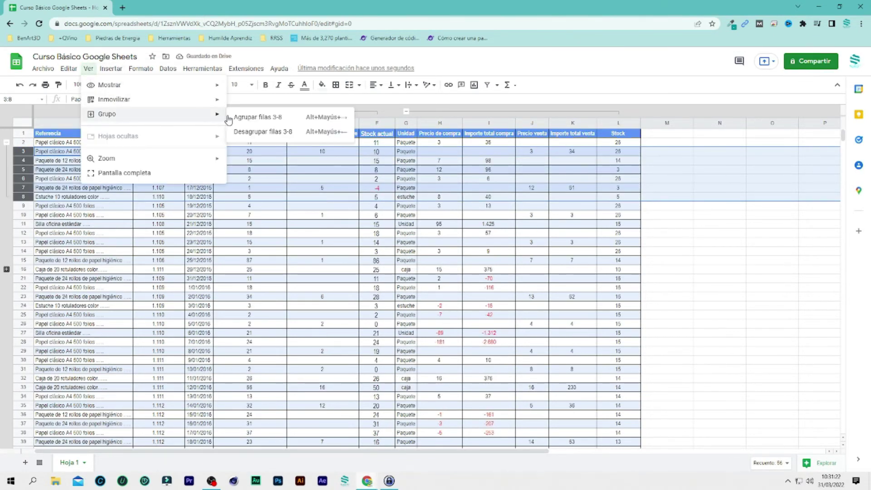
left_click(260, 133)
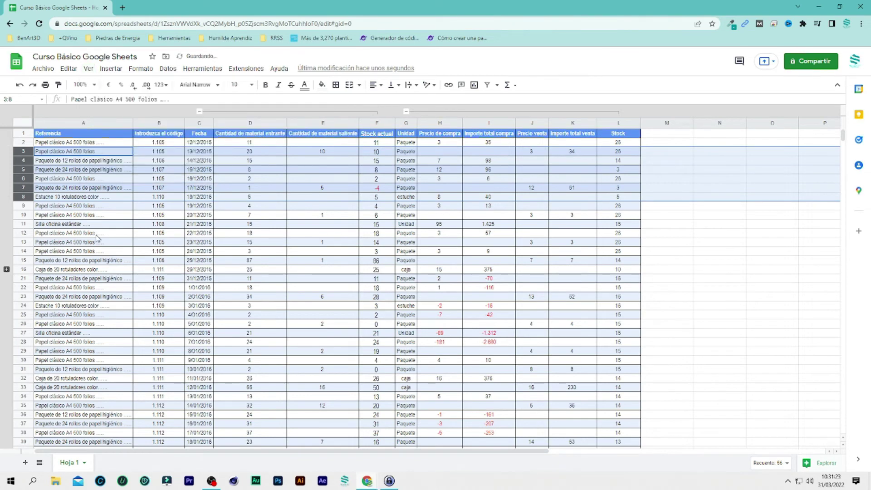
left_click(6, 270)
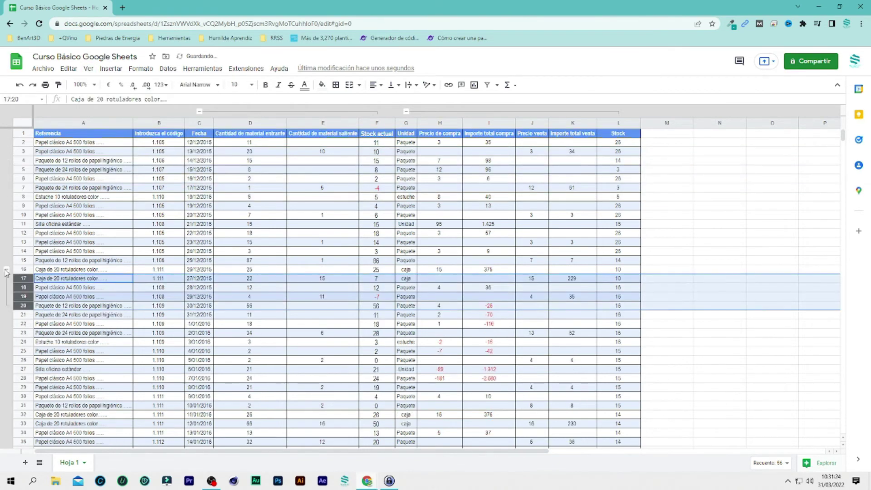
left_click(89, 69)
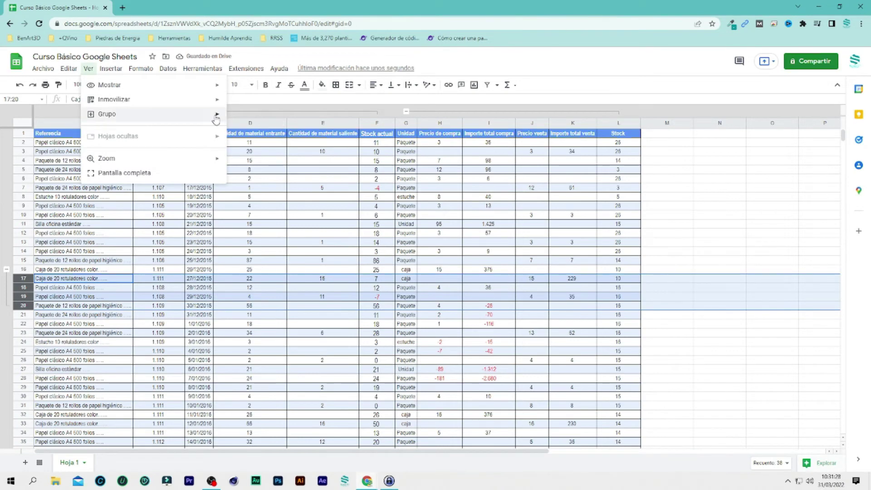
mouse_move(154, 114)
left_click(263, 136)
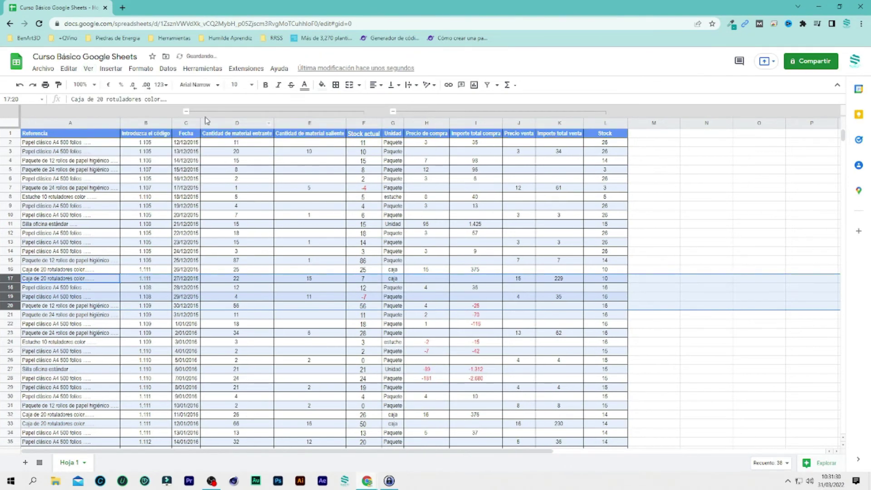
Ungroup columns D–F and columns H–L.
left_click(225, 112)
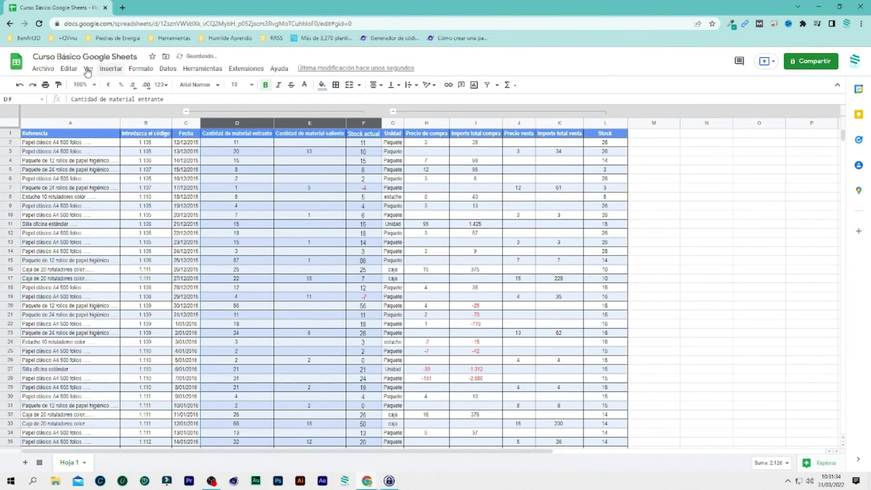
left_click(88, 68)
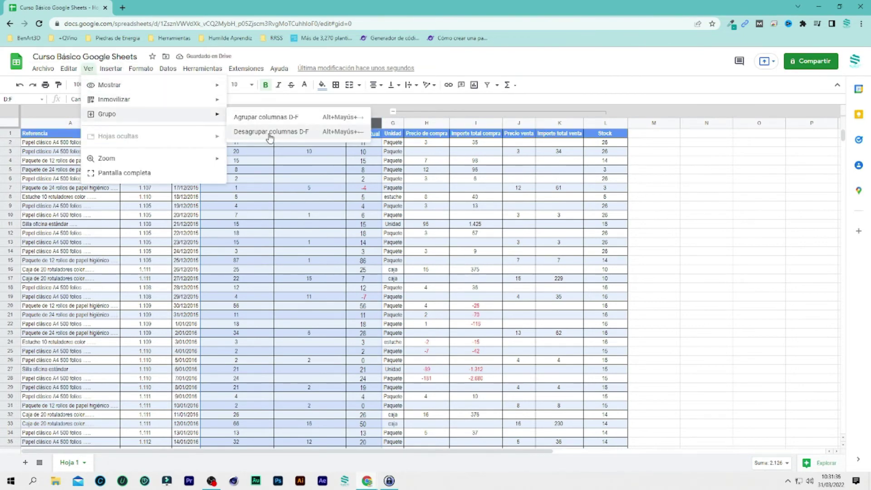
left_click(268, 133)
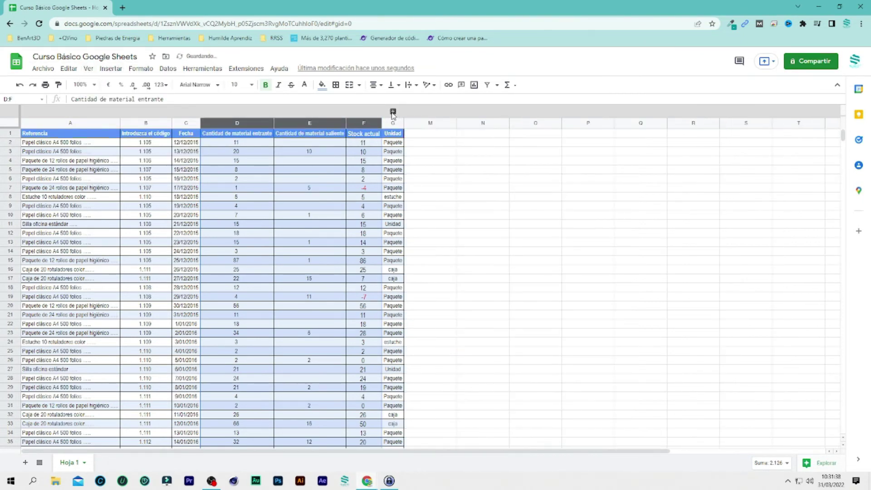
left_click(399, 111)
left_click(88, 68)
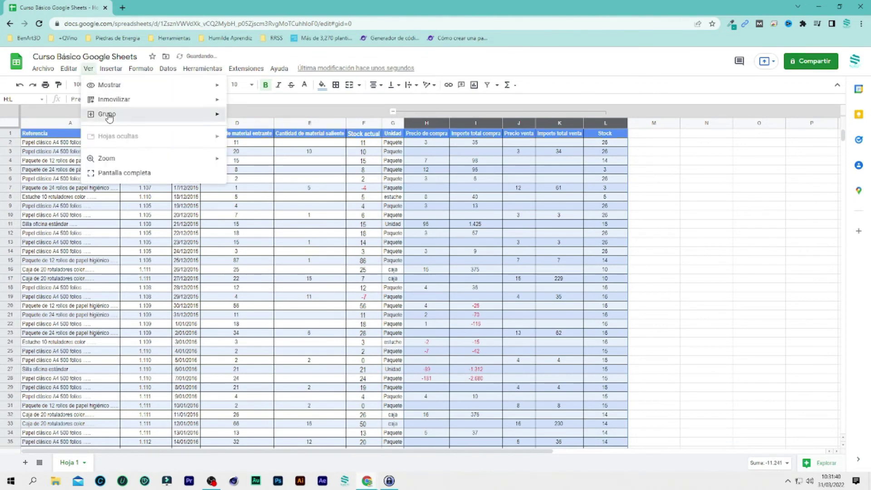
left_click(272, 136)
left_click(459, 241)
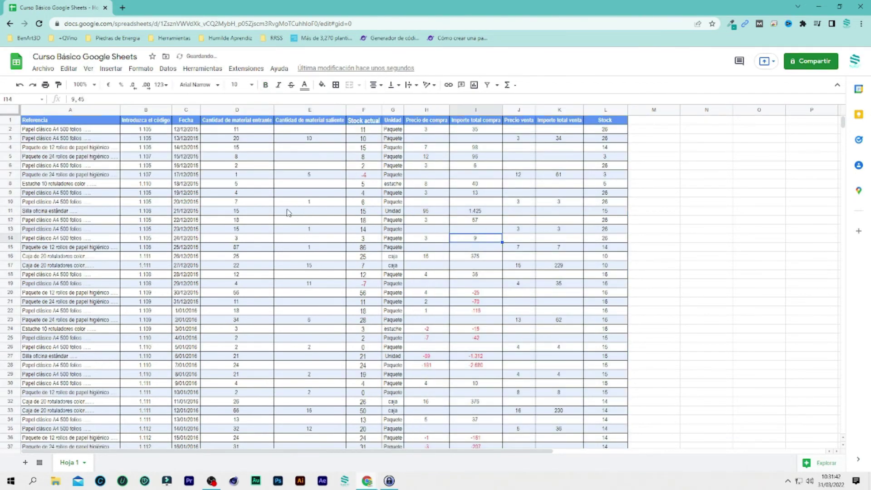
Freeze header row 1 from B2 using Ver > Inmovilizar > 1 fila, then verify it stays fixed while scrolling.
scroll(278, 220, "down", 5)
scroll(276, 221, "up", 5)
scroll(422, 248, "down", 5)
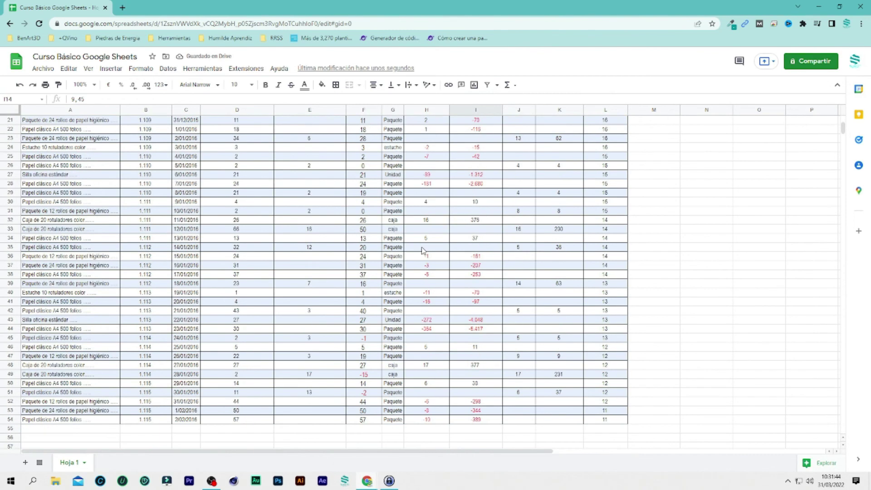
scroll(421, 247, "up", 5)
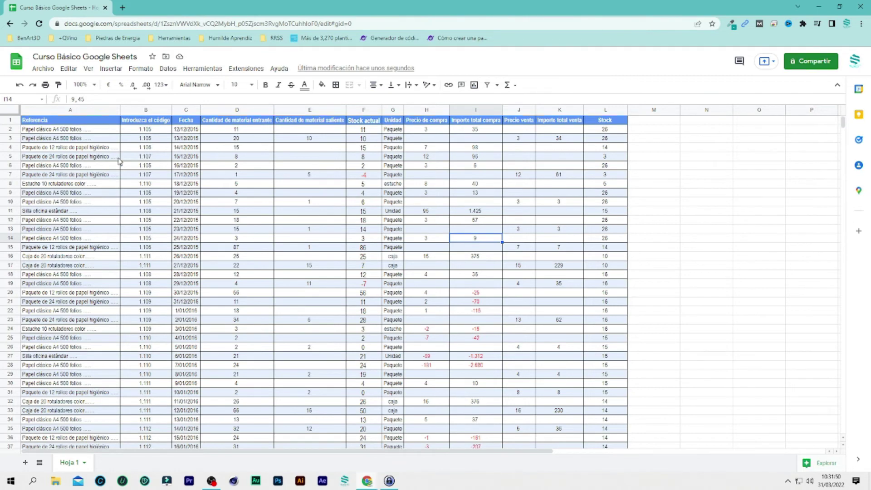
left_click(135, 130)
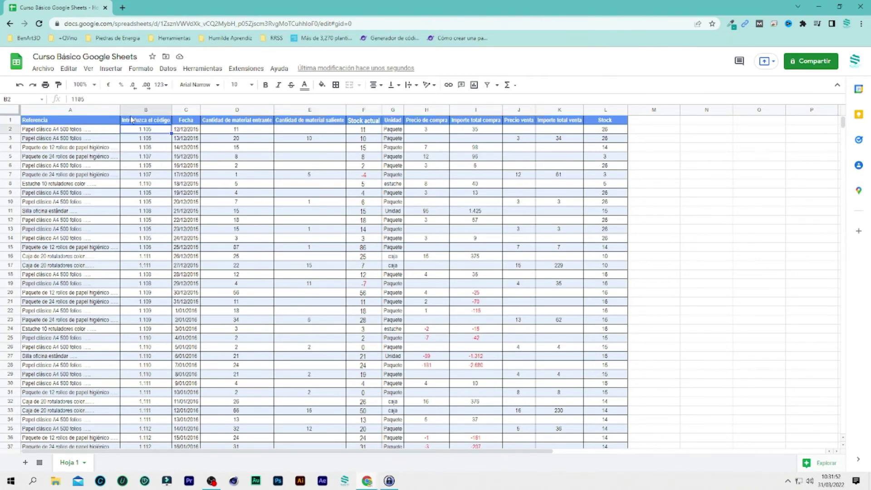
left_click(86, 70)
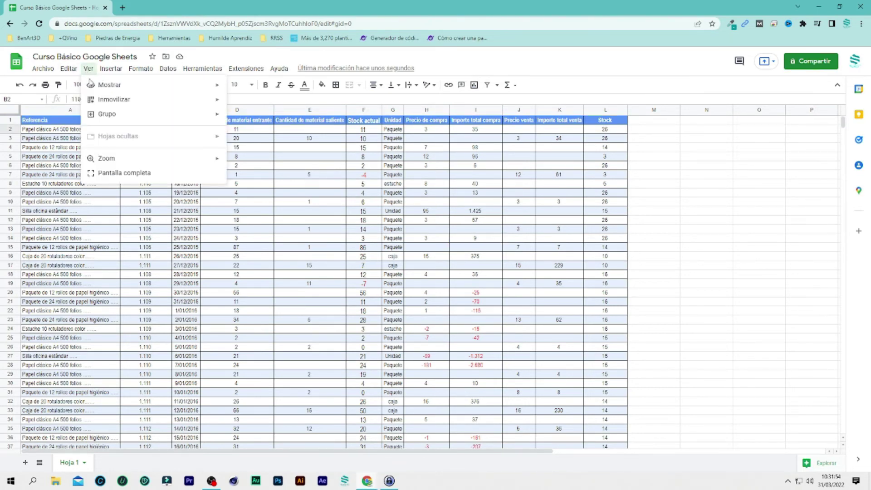
mouse_move(113, 99)
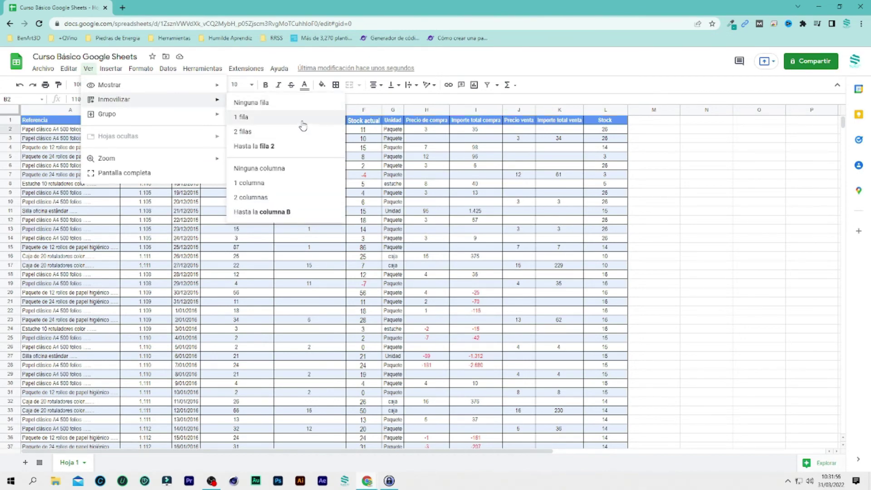
left_click(303, 126)
scroll(148, 195, "down", 5)
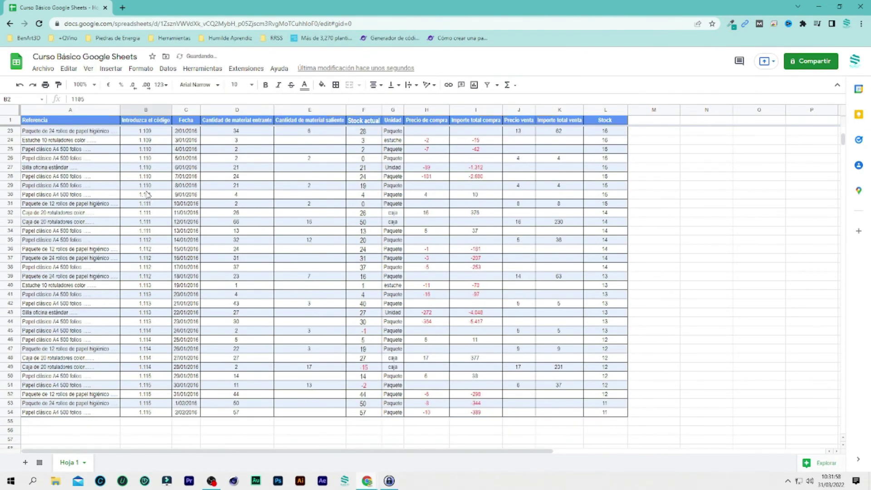
scroll(148, 191, "up", 3)
scroll(149, 183, "up", 2)
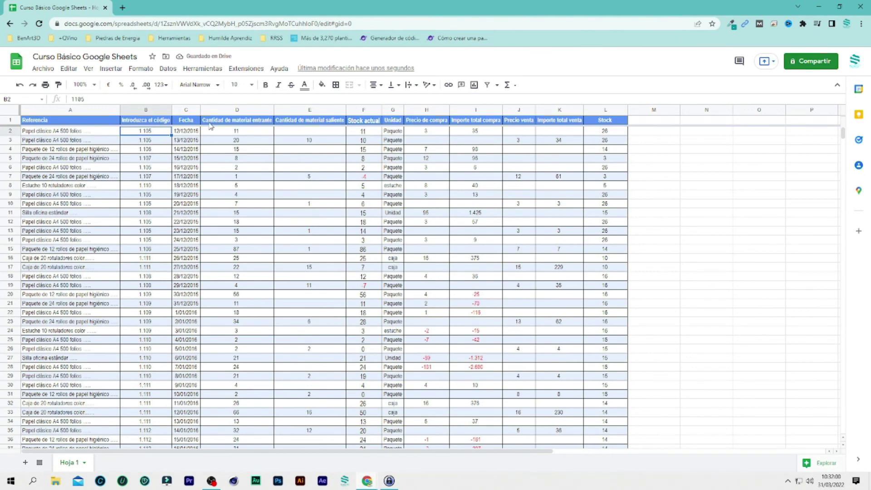
Drag the columns to swap them, putting Cantidad de material saliente in D and entrante in E.
mouse_move(238, 111)
left_mouse_down()
mouse_move(306, 112)
mouse_move(254, 111)
left_mouse_up()
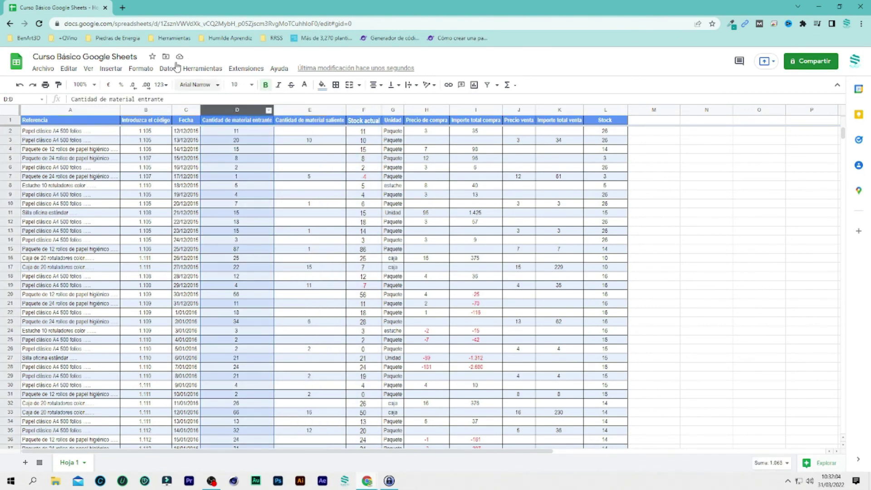
left_click(89, 68)
mouse_move(113, 99)
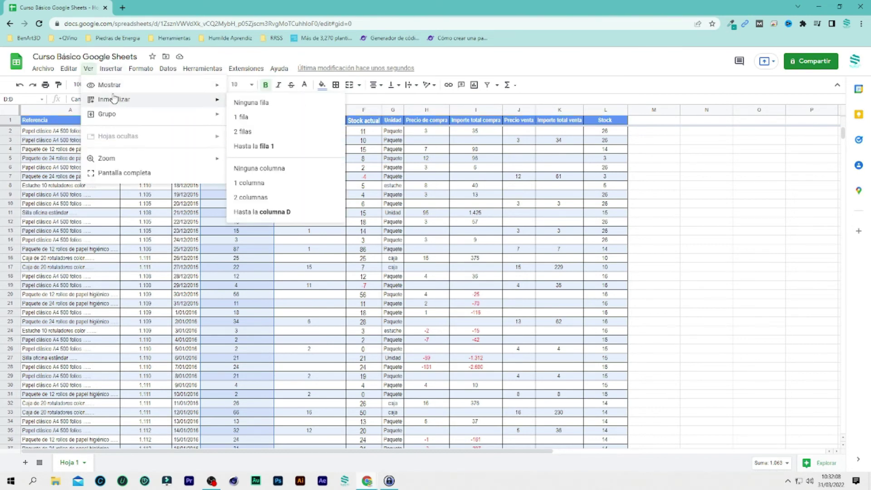
left_click(224, 102)
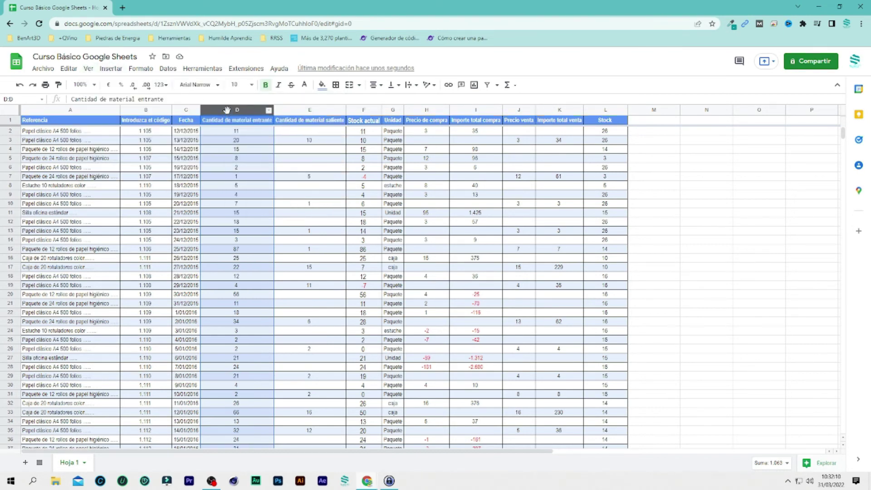
right_click(226, 110)
left_click(279, 246)
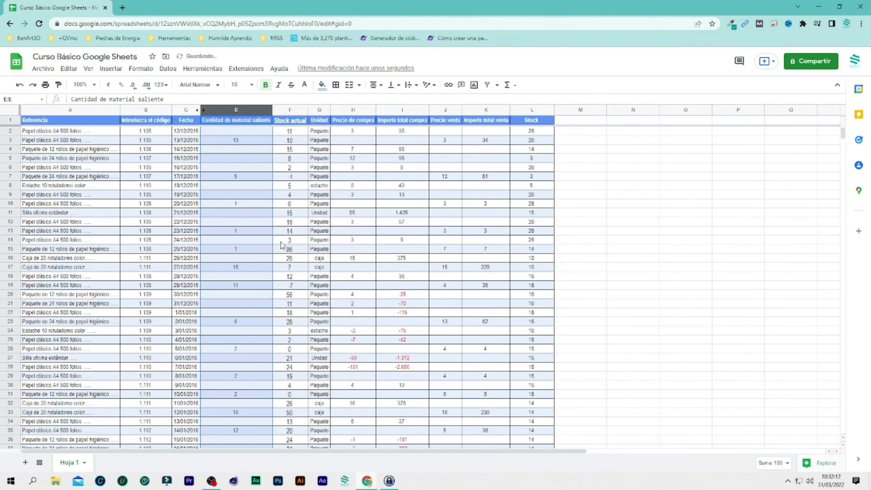
key("ctrl+z")
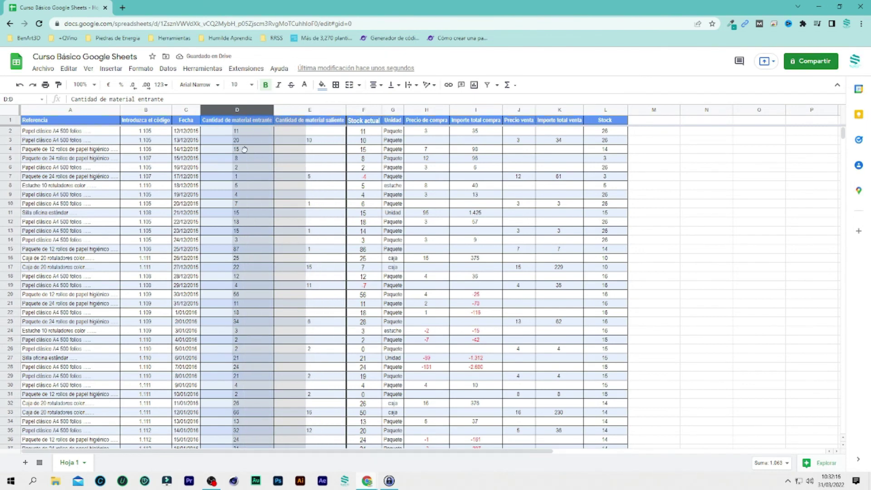
left_click_drag(247, 111, 318, 111)
left_click(237, 185)
Group columns D–H, then collapse and re-expand the group.
left_click_drag(236, 112, 427, 109)
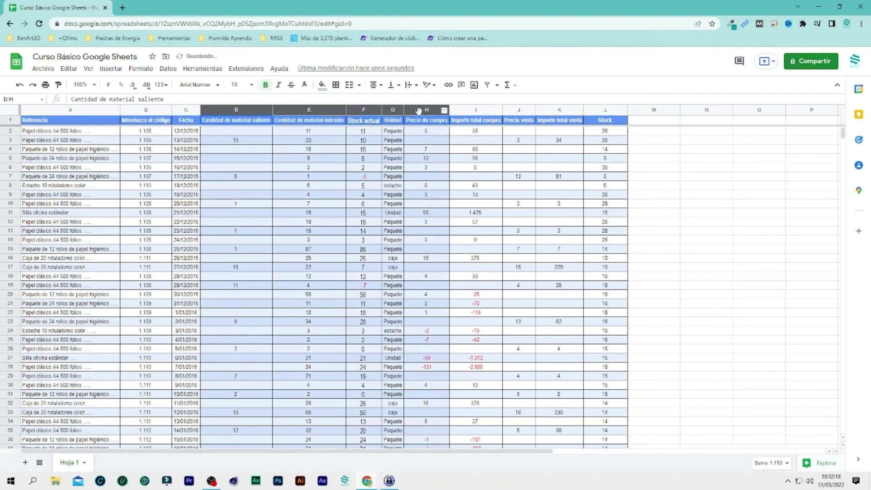
left_click(69, 68)
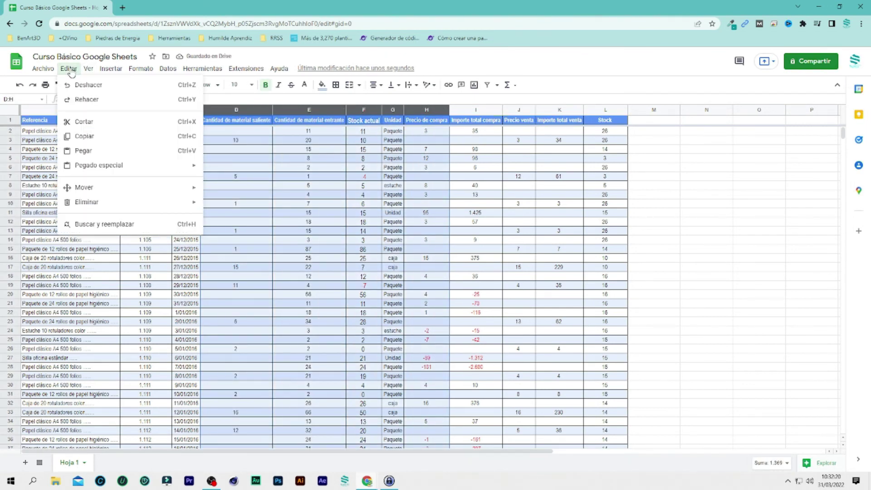
left_click(267, 118)
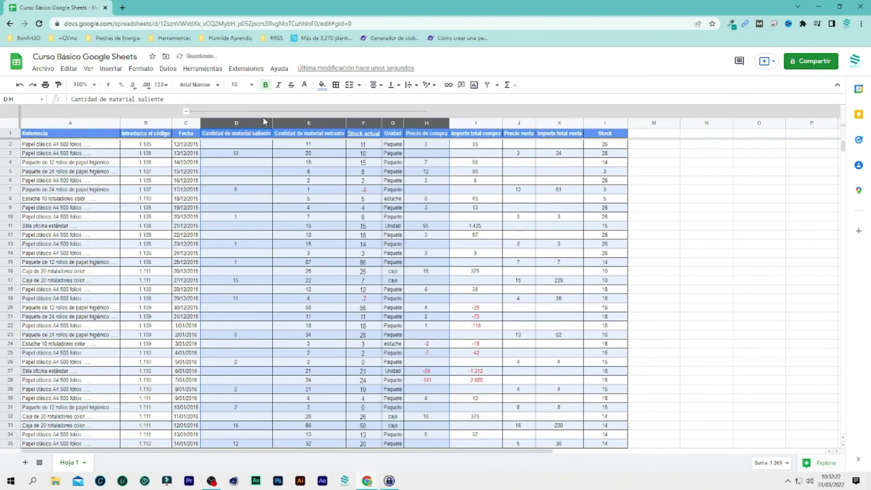
left_click(186, 111)
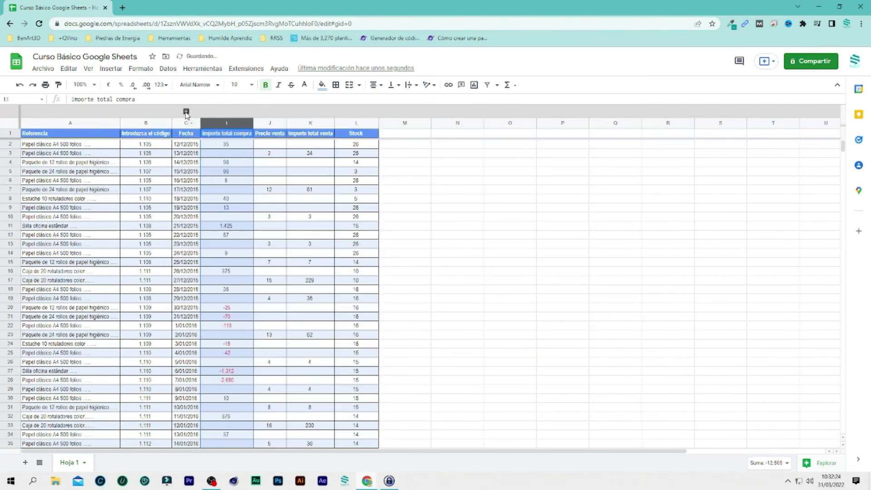
left_click(186, 111)
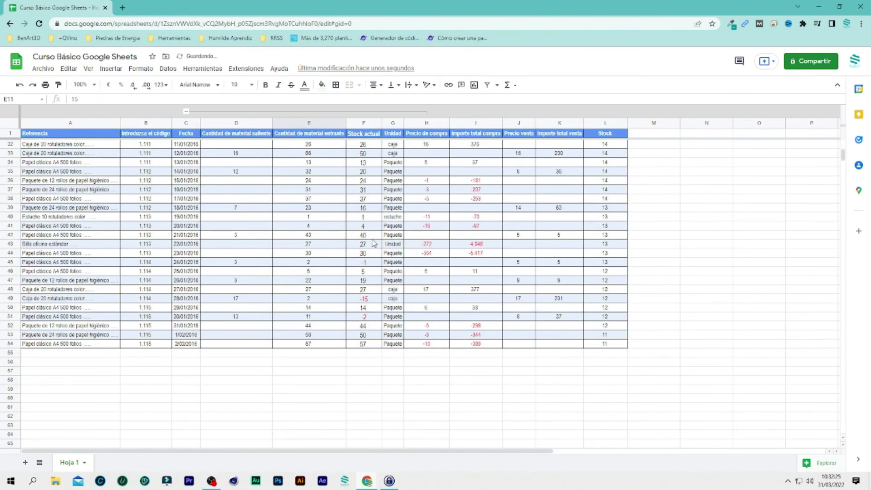
left_click(308, 216)
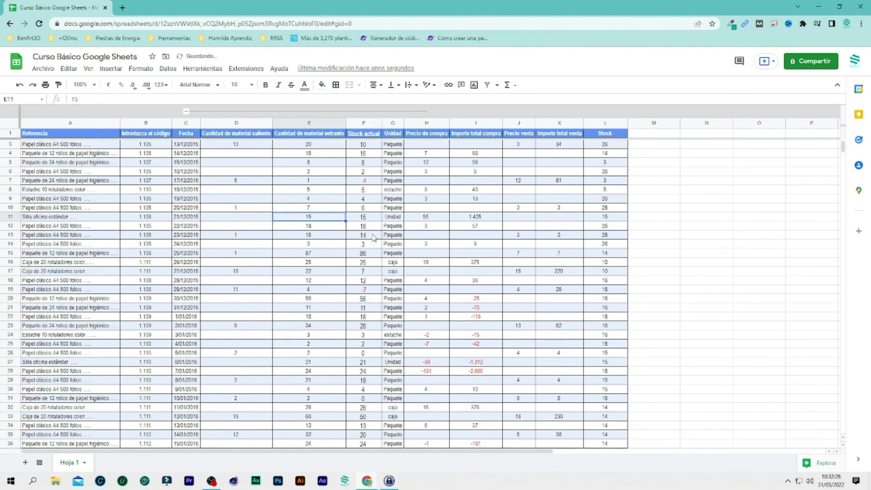
scroll(373, 237, "up", 1)
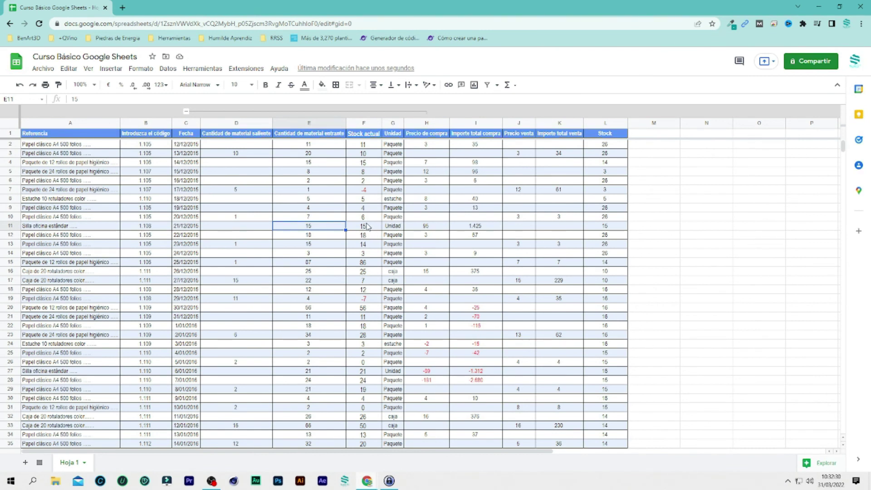
left_click(496, 245)
scroll(454, 239, "down", 5)
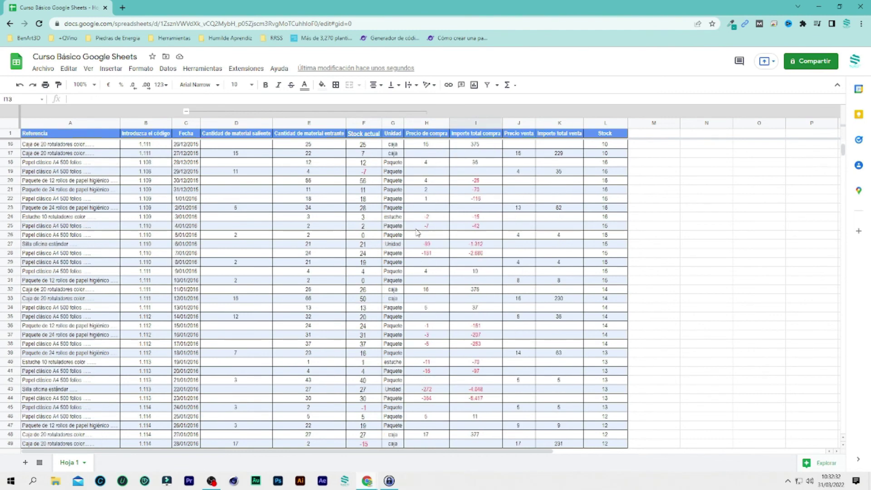
scroll(418, 233, "up", 5)
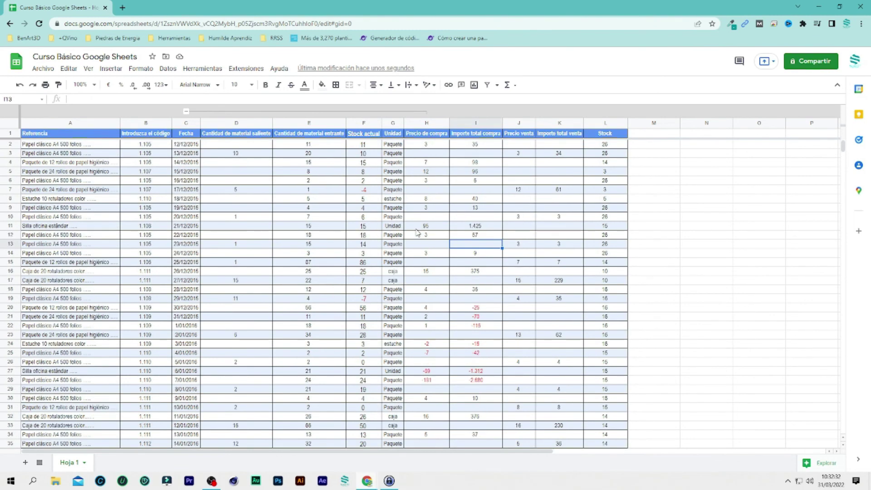
left_click(238, 162)
left_click(238, 146)
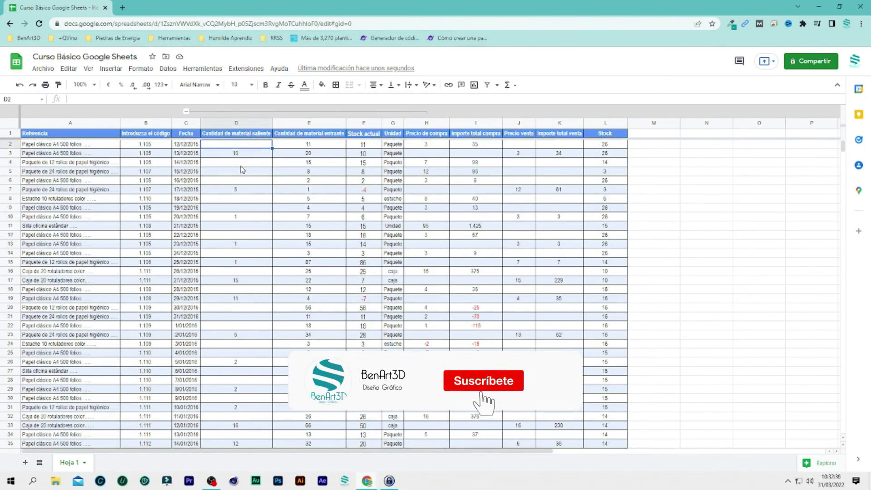
scroll(275, 201, "down", 10)
scroll(274, 202, "up", 10)
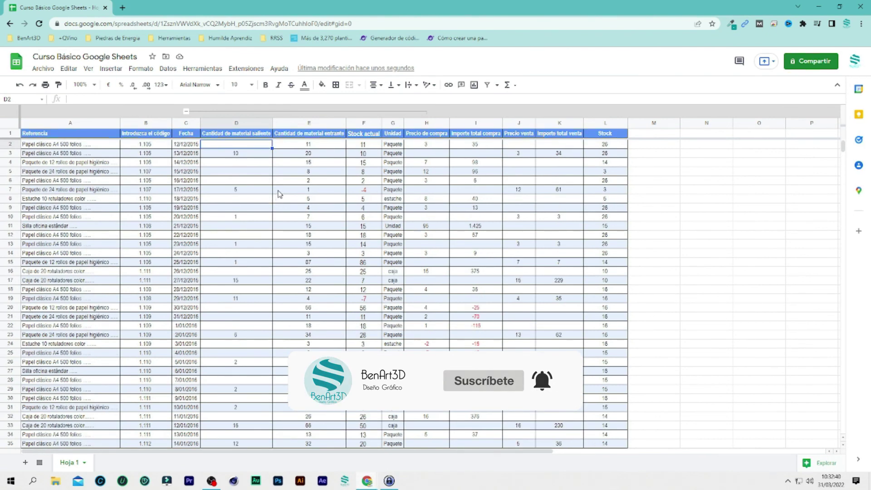
left_click(257, 194)
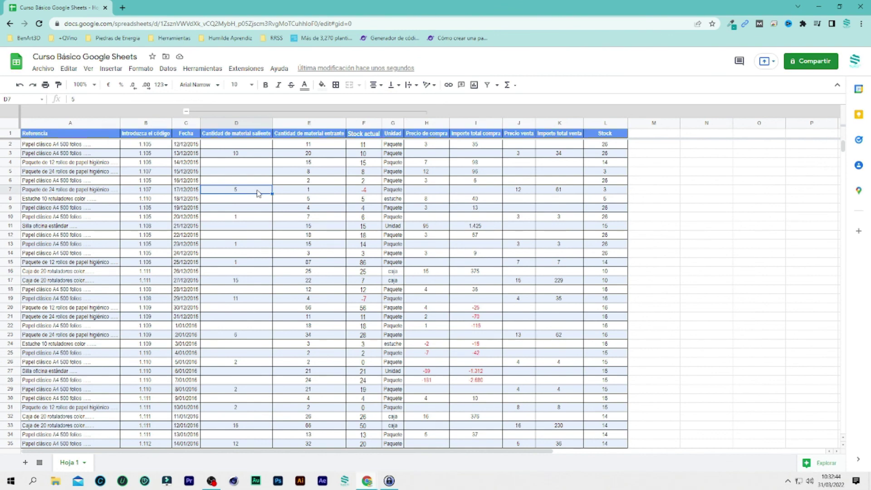
left_click(261, 220)
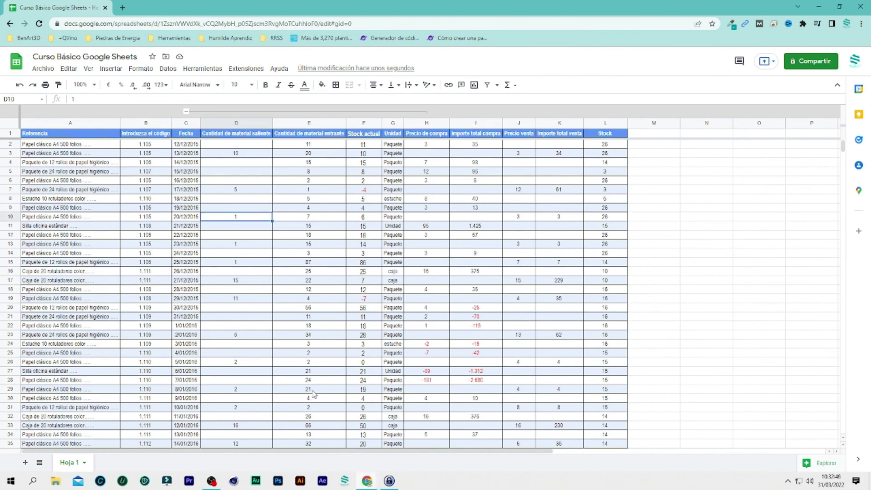
Switch from the Google Sheets inventory to the OBS Studio window via the taskbar.
left_click(242, 484)
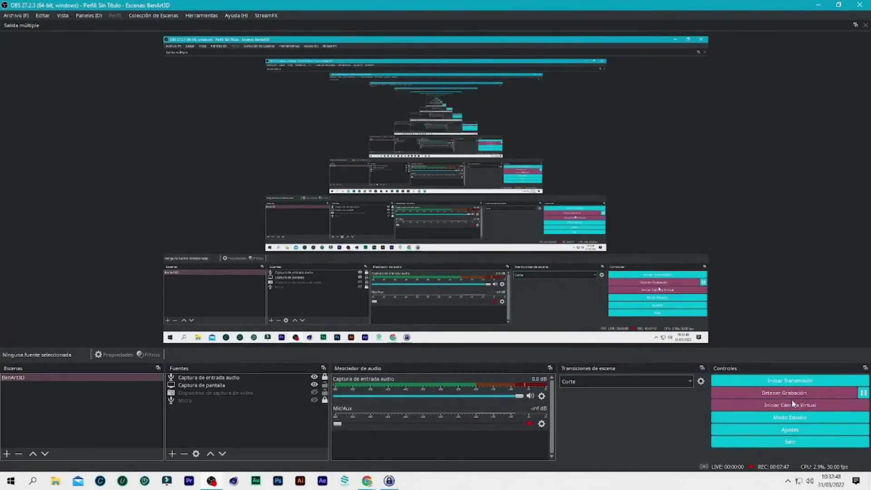